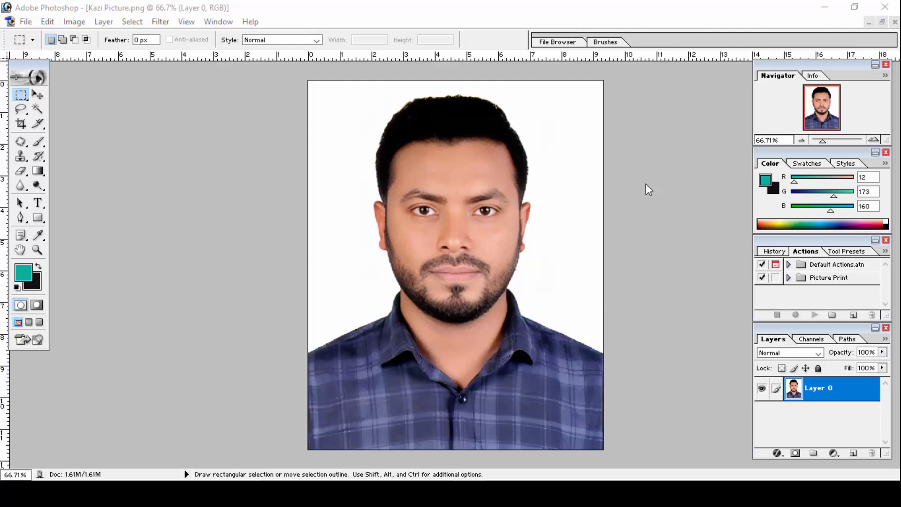
Crop the full portrait to 1.6 in wide by 2 in high at 300 pixels/inch.
left_click(21, 122)
left_click_drag(89, 43, 0, 43)
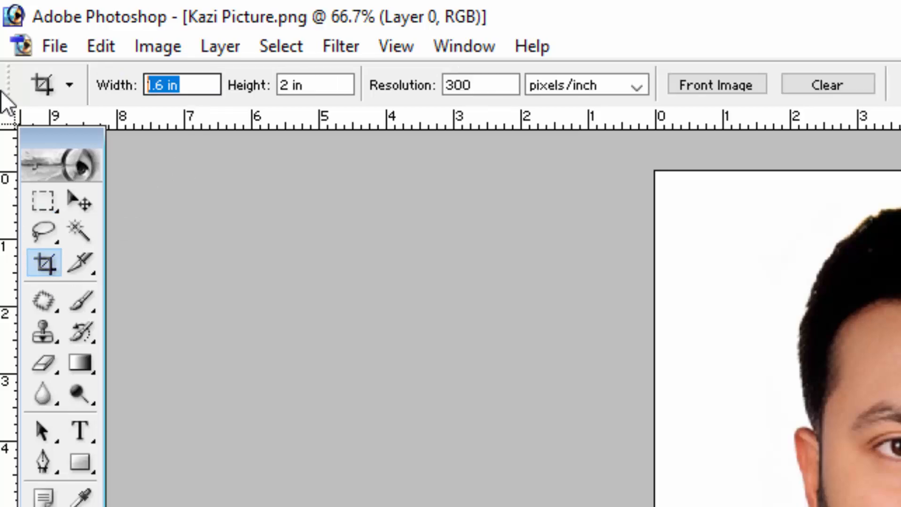
key("Tab")
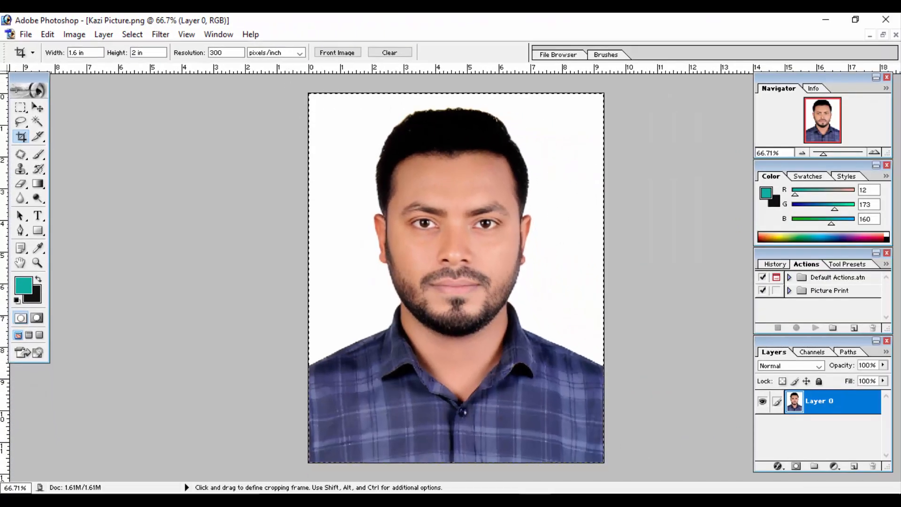
key("Return")
key("Return")
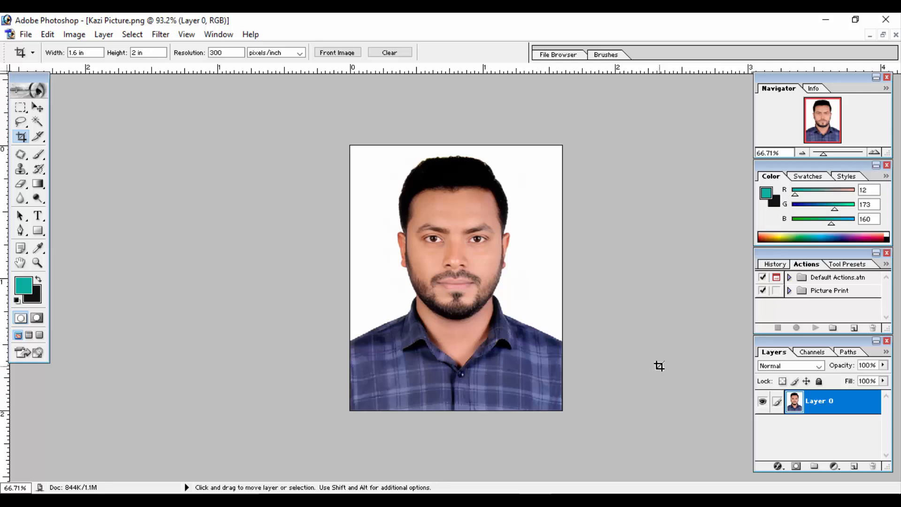
key("ctrl+0")
Set the background color to light blue with CMYK values 10, 0, 0, 0.
left_click(33, 299)
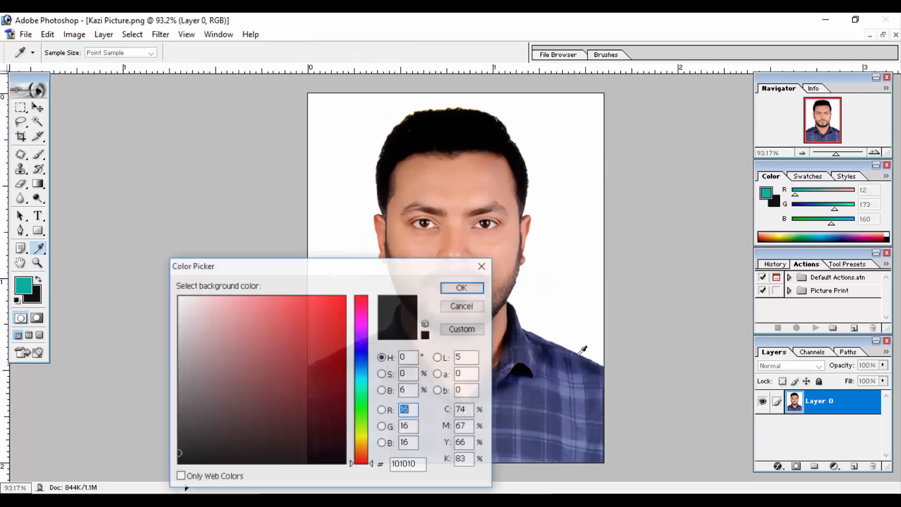
left_click_drag(470, 410, 406, 411)
type("10")
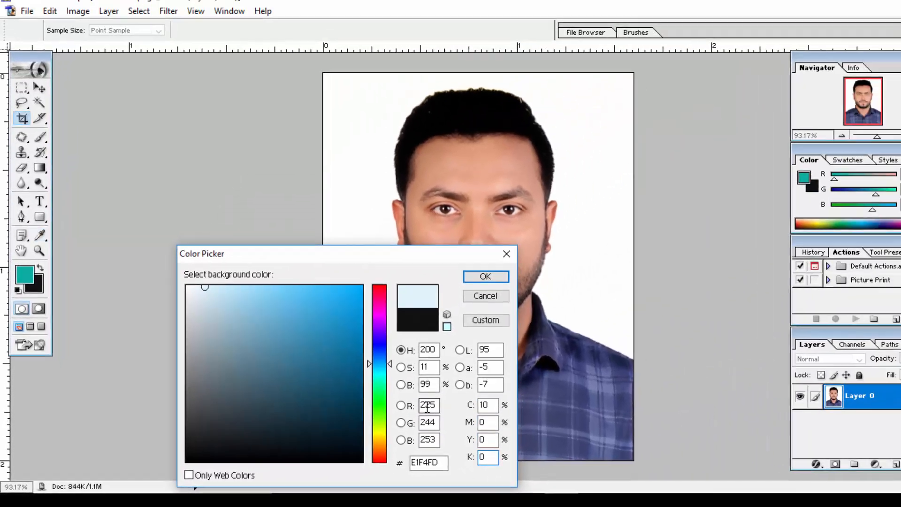
key("Return")
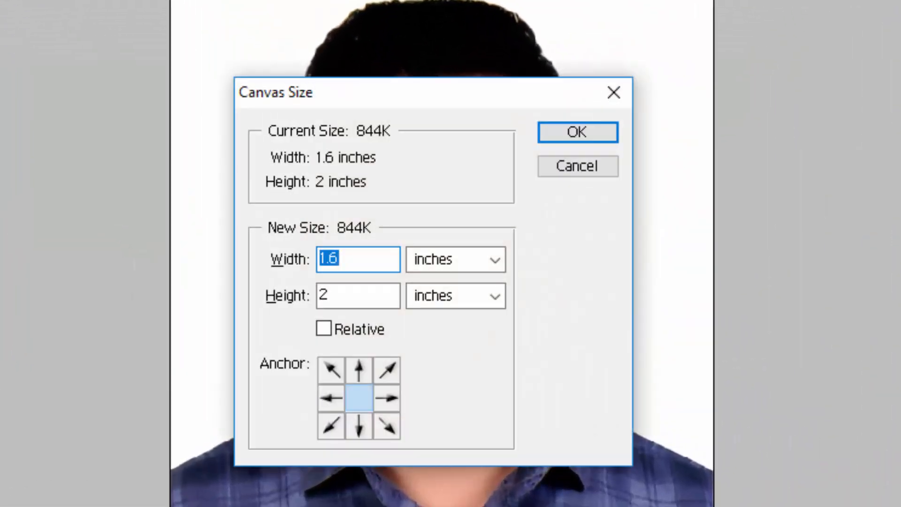
Enlarge the canvas to 1.7 by 2.1 inches around the centred photo to give it a border.
type("1.7")
key("Tab")
type("2.1")
key("Return")
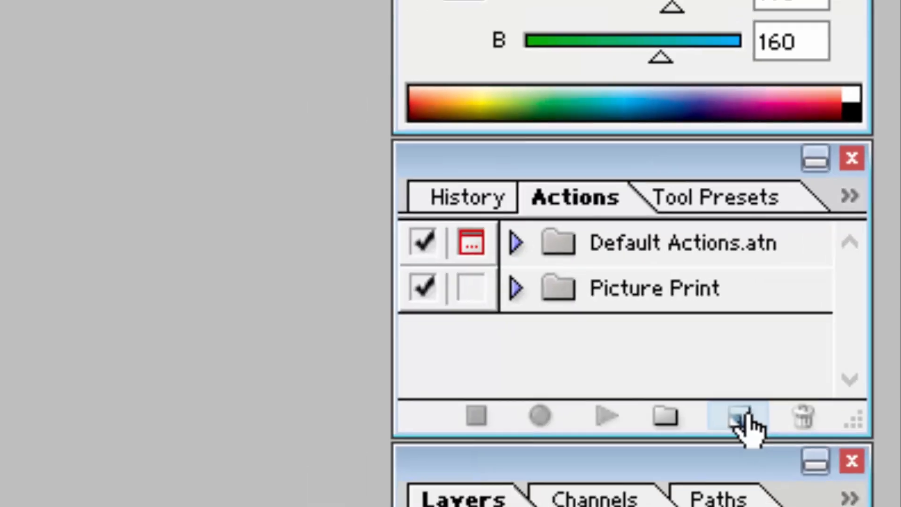
Create an action named "A4 PAPER PRINT PP" in Default Actions.atn, assign it Shift+F3, and start recording.
left_click(740, 402)
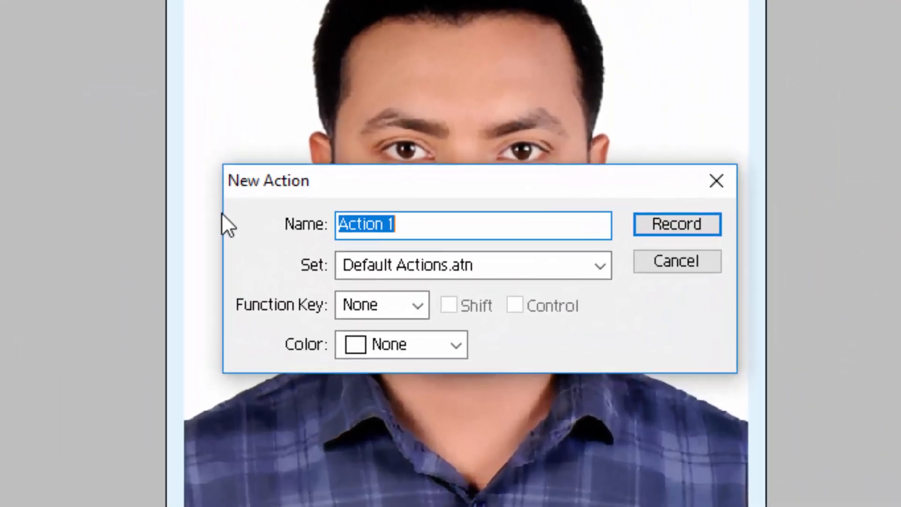
type("4")
key("BackSpace")
type("a")
key("BackSpace")
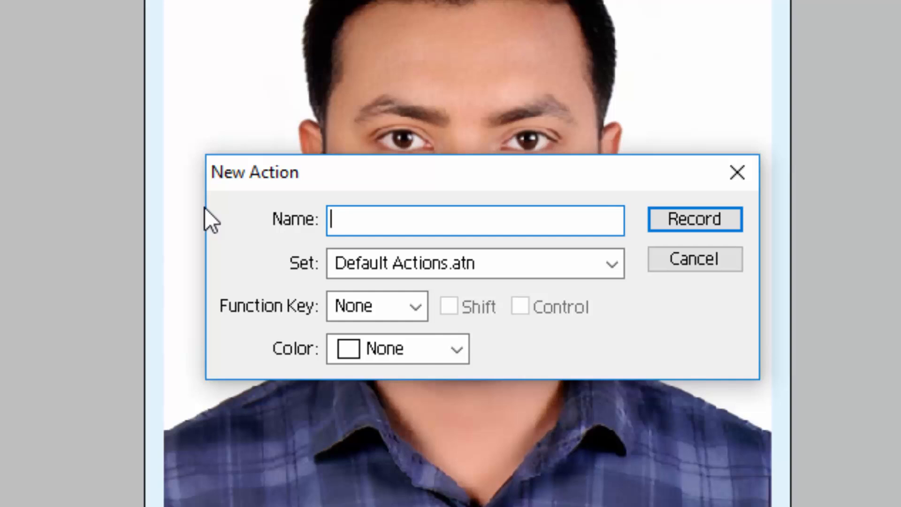
type("A4 PAPER PRINT PP")
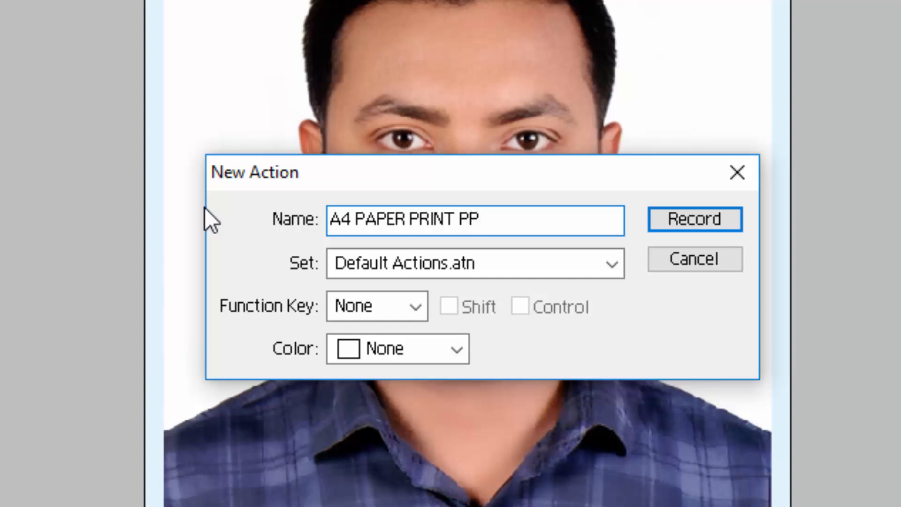
left_click(387, 312)
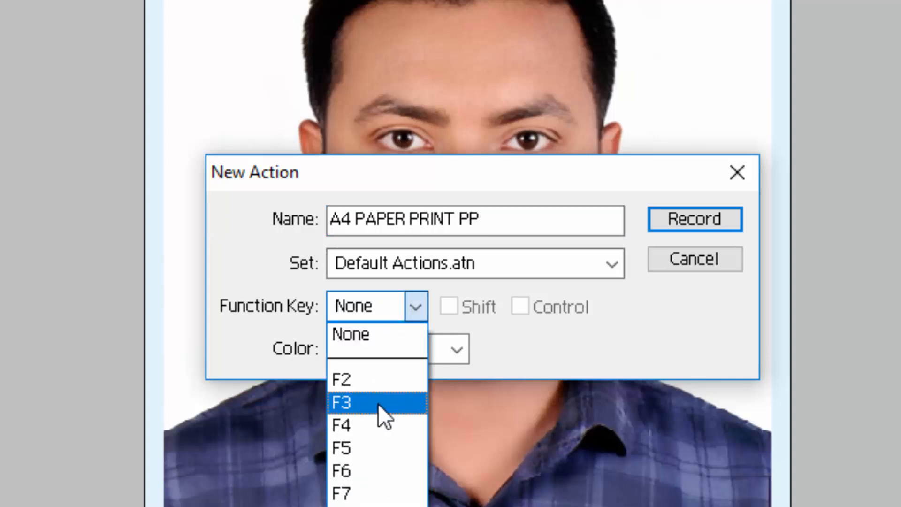
left_click(378, 403)
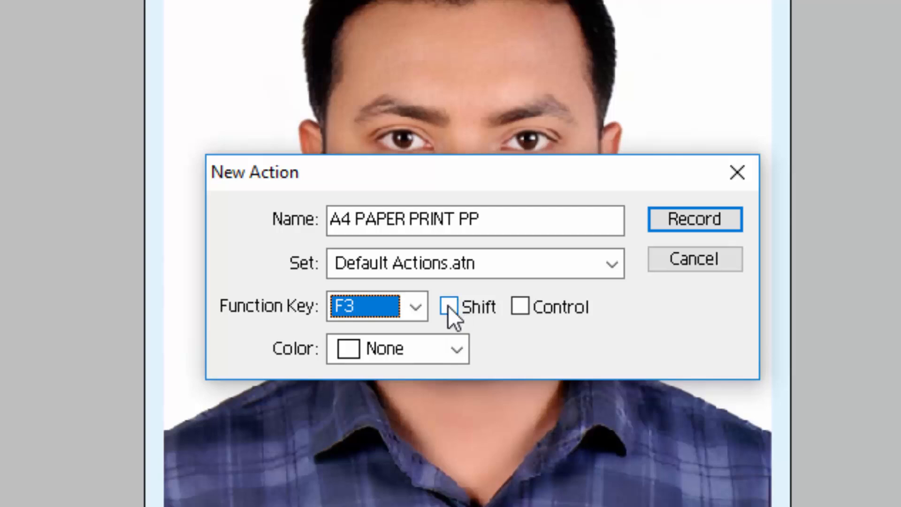
left_click(448, 306)
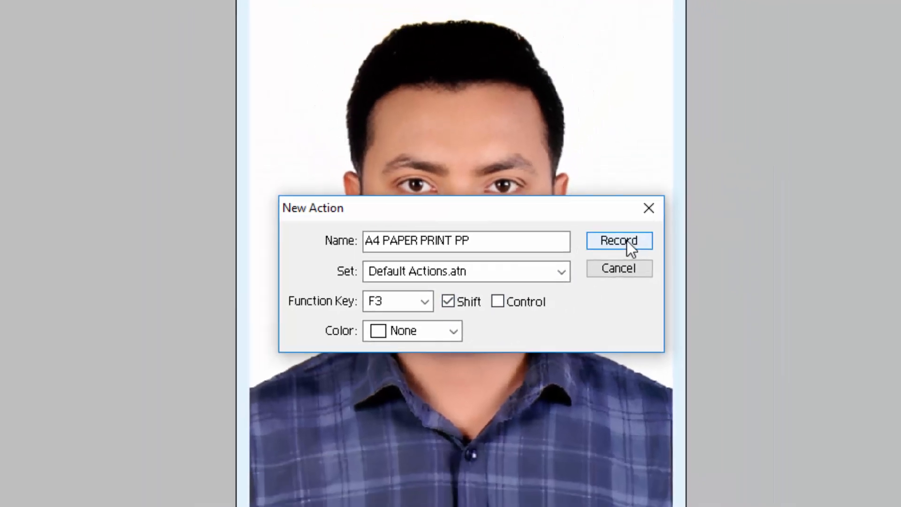
left_click(693, 218)
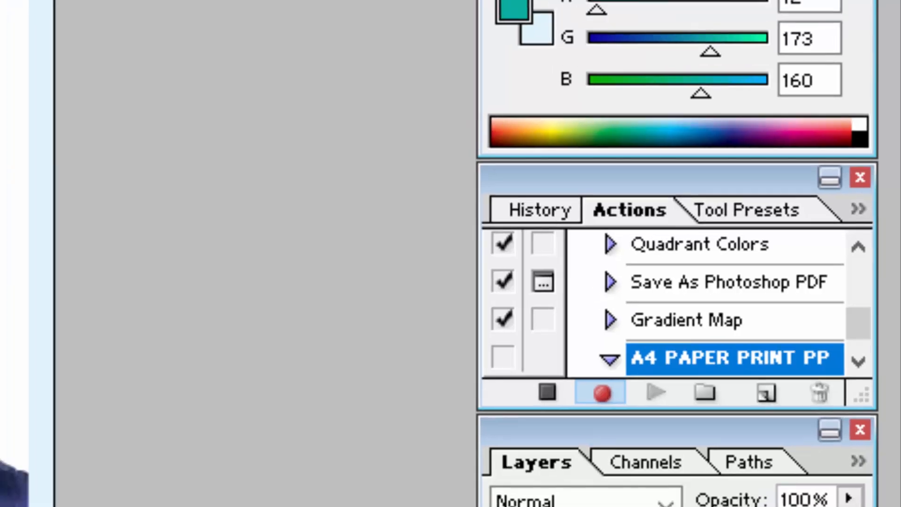
Copy the whole bordered photo and create a new white A4 document in RGB Color at 300 pixels/inch.
key("ctrl+a")
key("ctrl+c")
key("ctrl+n")
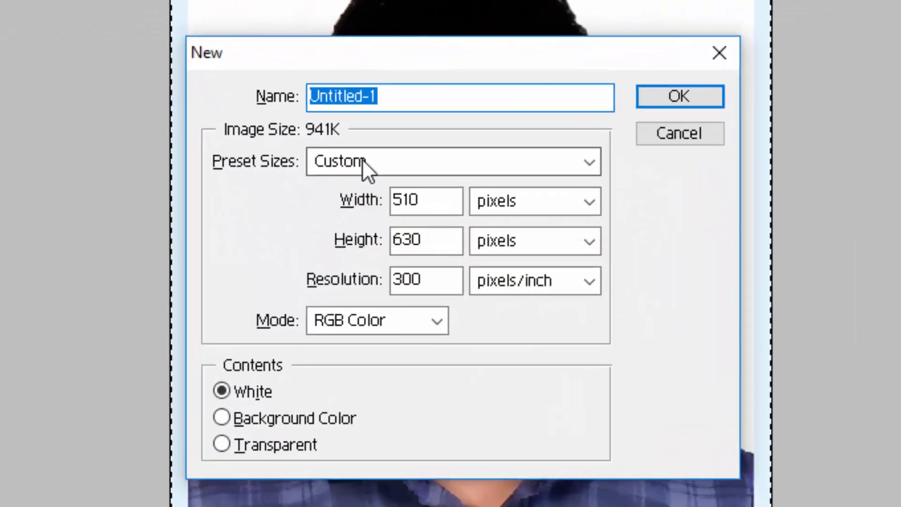
left_click(389, 199)
left_click(340, 347)
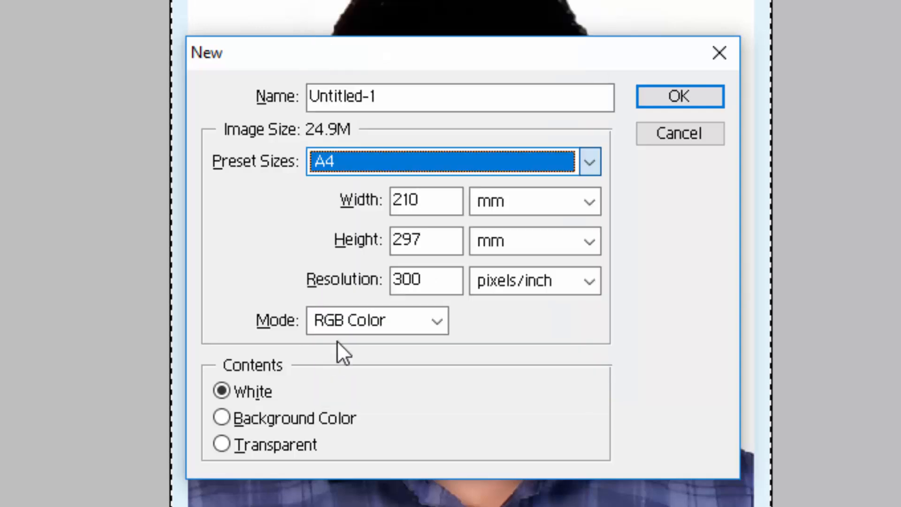
left_click(679, 96)
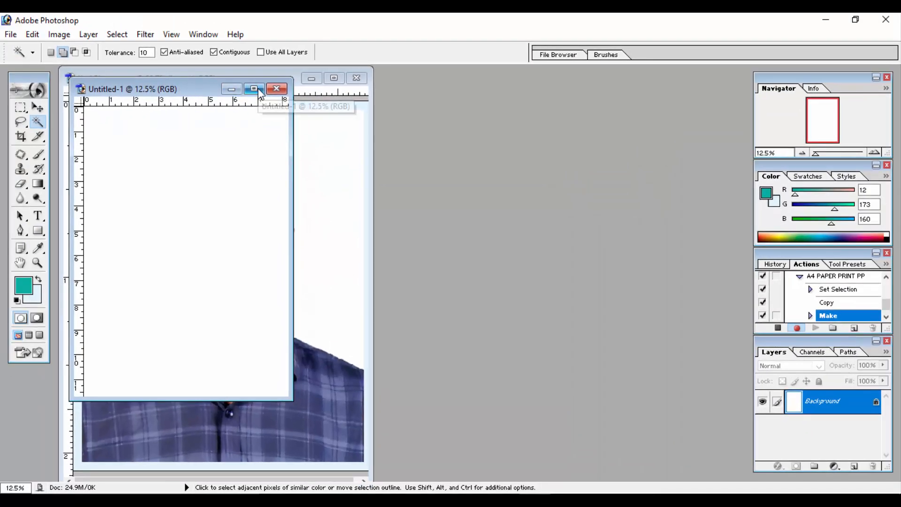
left_click(254, 89)
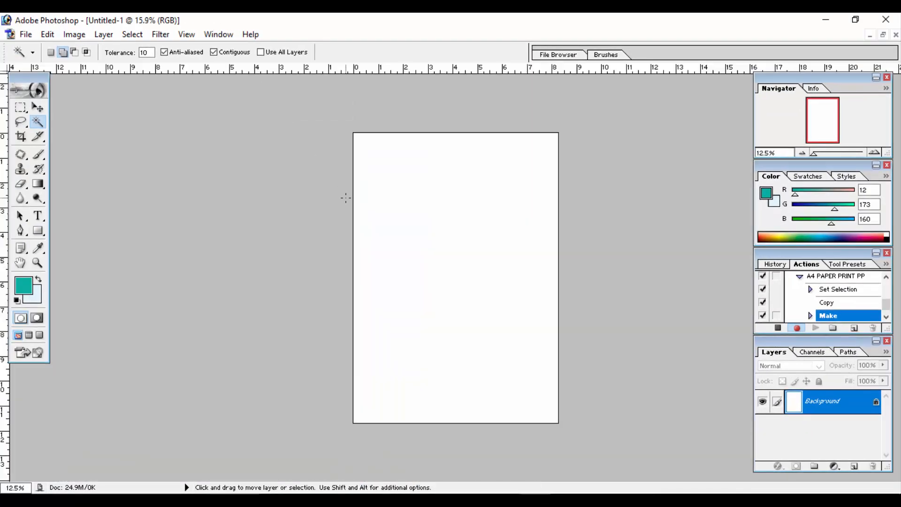
Paste the photo into the A4 document and move it to the page's upper-left corner.
key("ctrl+0")
key("ctrl+v")
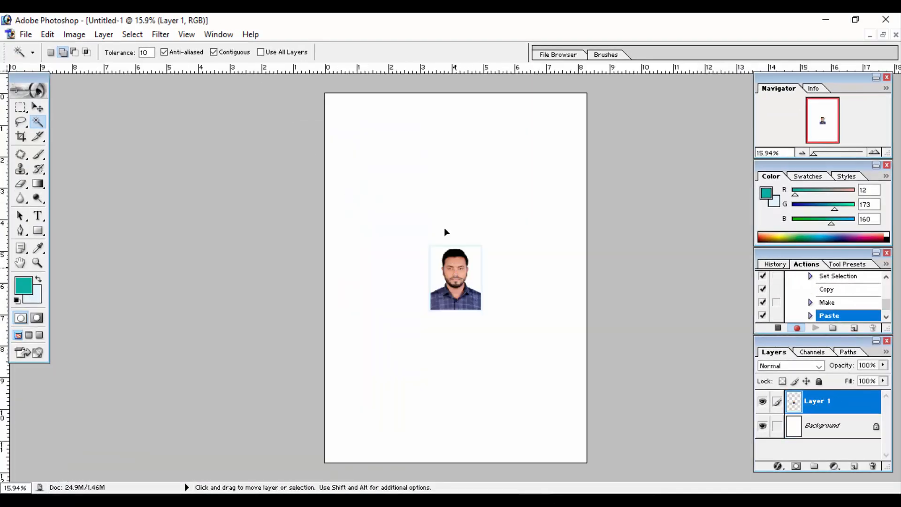
left_click_drag(444, 227, 353, 121)
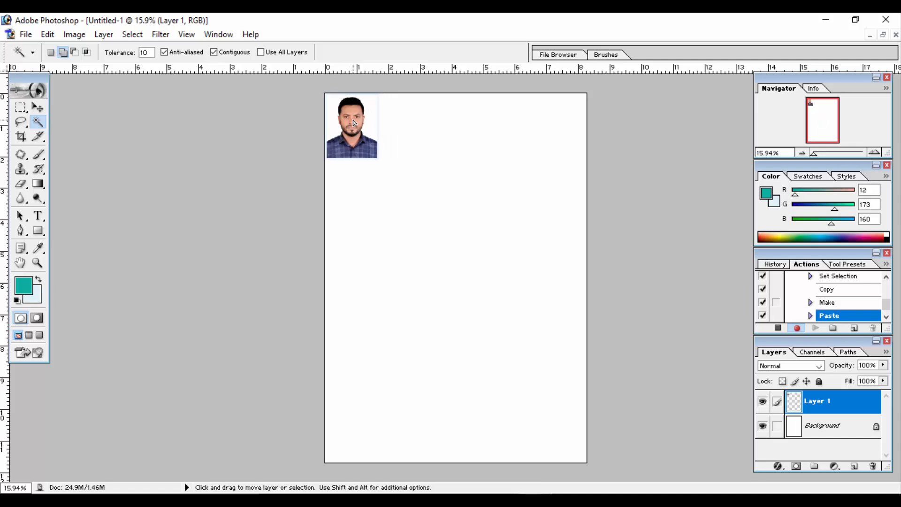
Place a duplicate of the photo directly beside the first and merge the two into one layer.
left_click_drag(313, 84, 454, 248)
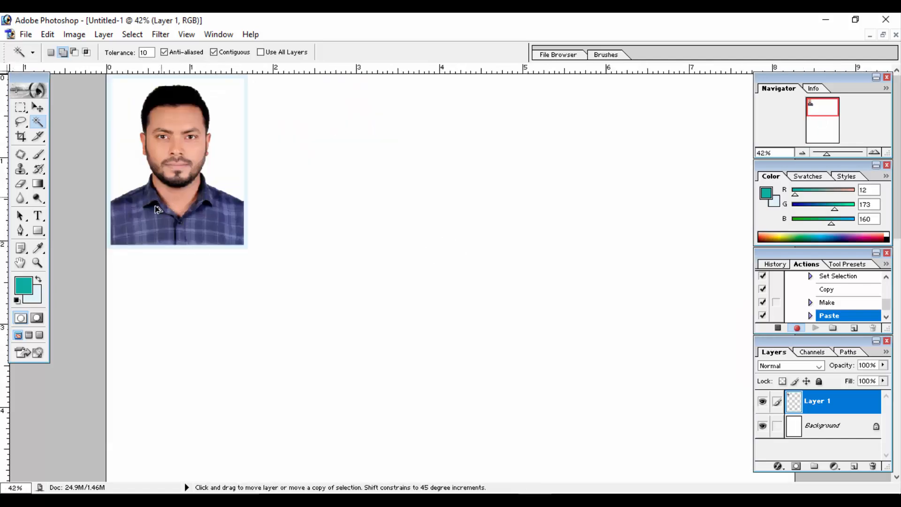
left_click_drag(147, 224, 285, 222)
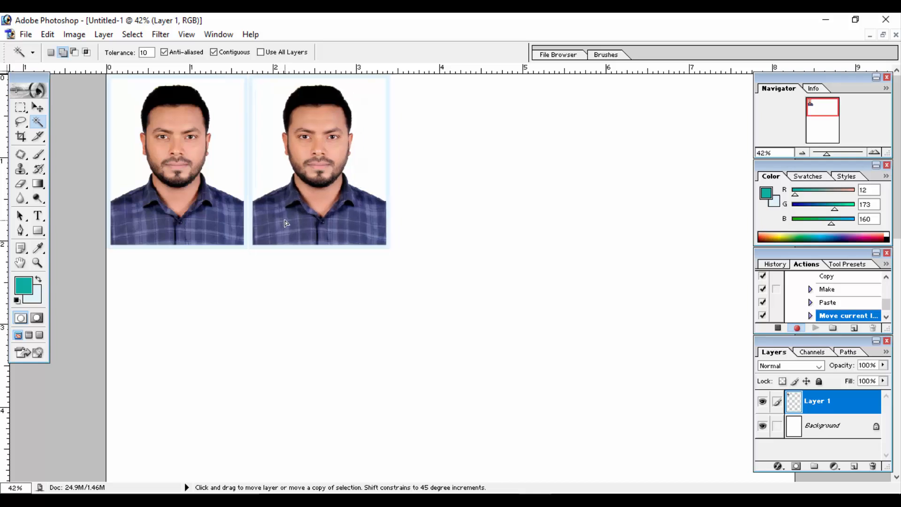
key("ctrl+j")
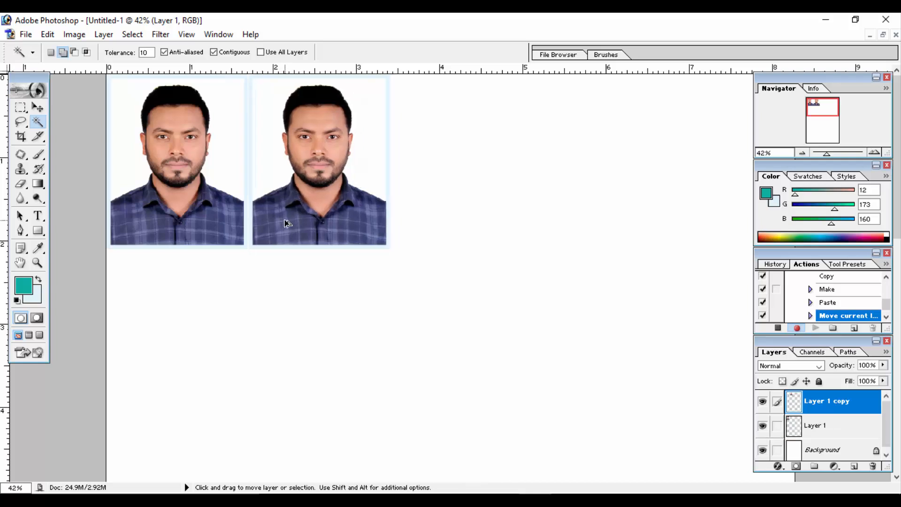
key("ctrl+e")
Duplicate the photo pair alongside itself to form a row of four, and merge it into one layer.
left_click_drag(184, 198, 468, 197, "alt")
key("ctrl+0")
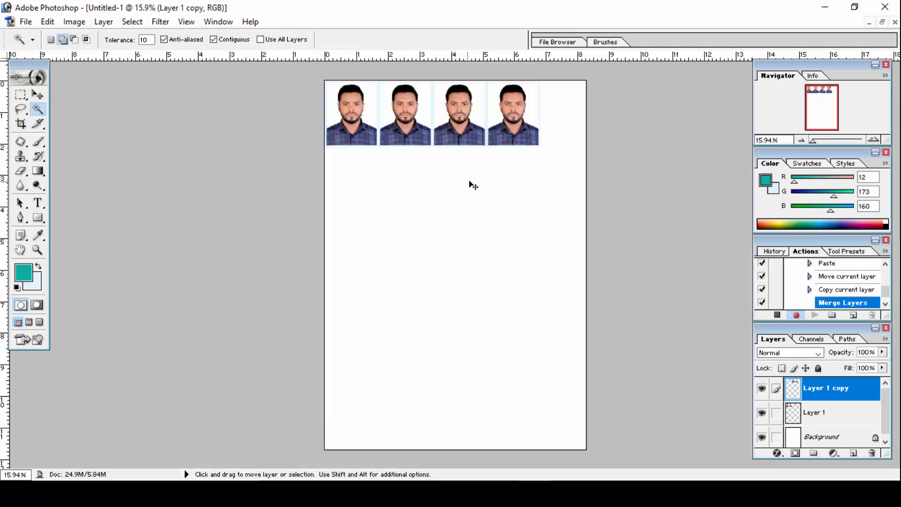
key("ctrl+e")
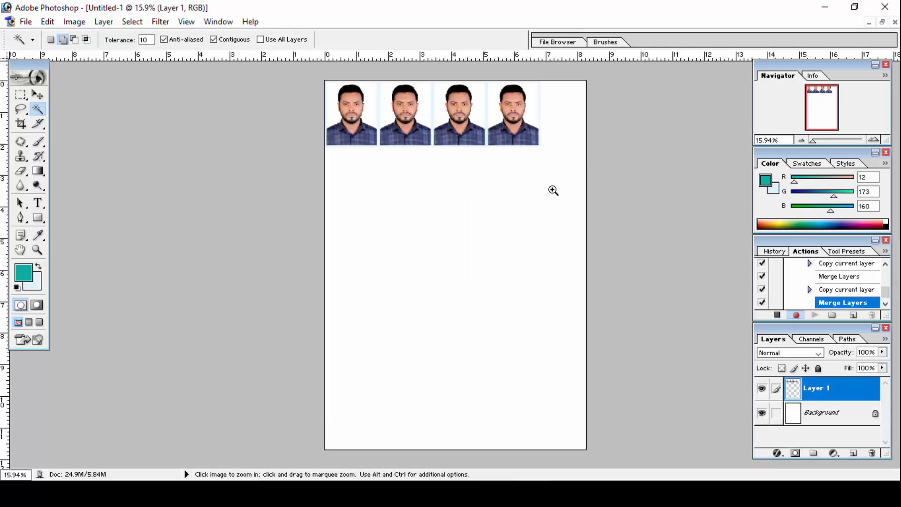
Duplicate the four-photo row down the page, each copy directly below the last, until there are five rows.
left_click_drag(552, 190, 301, 52, "ctrl")
left_click_drag(373, 71, 389, 326, "ctrl+alt+shift")
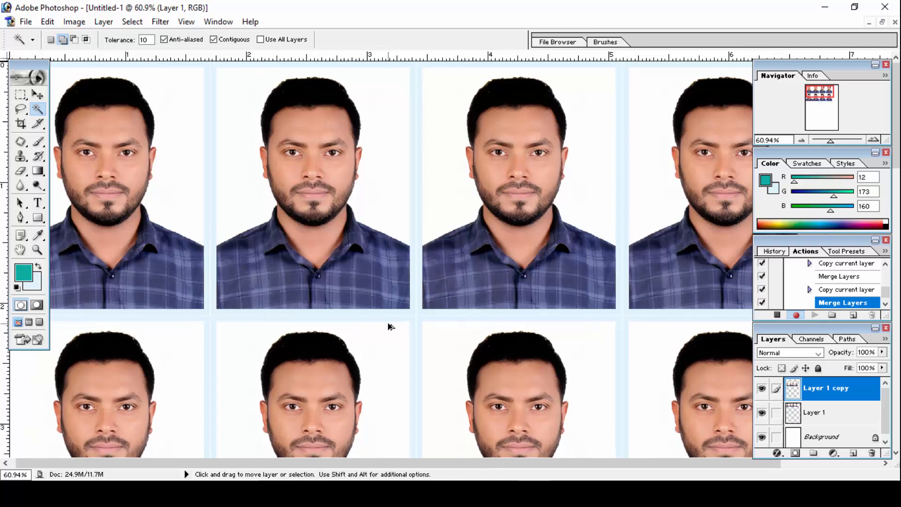
key("Tab")
left_click(391, 356, "alt")
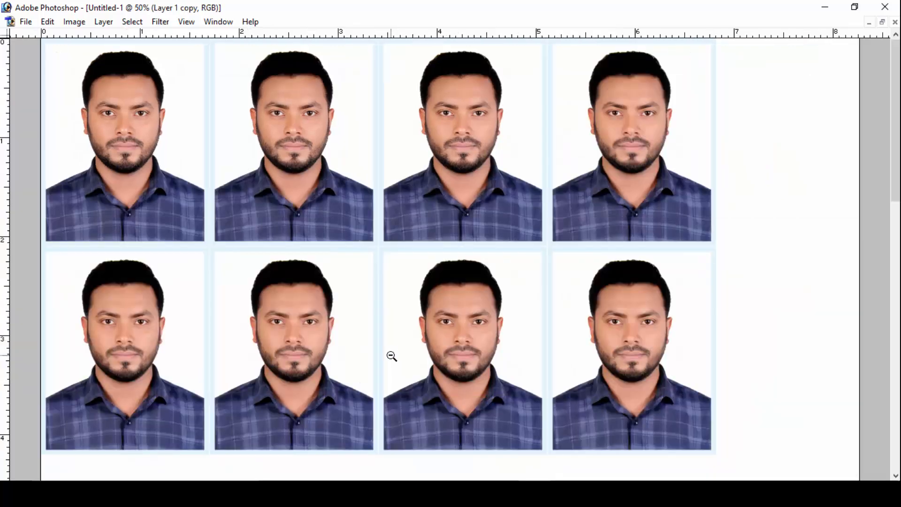
left_click_drag(402, 317, 386, 239)
left_click_drag(364, 139, 381, 347)
scroll(380, 345, "down", 5)
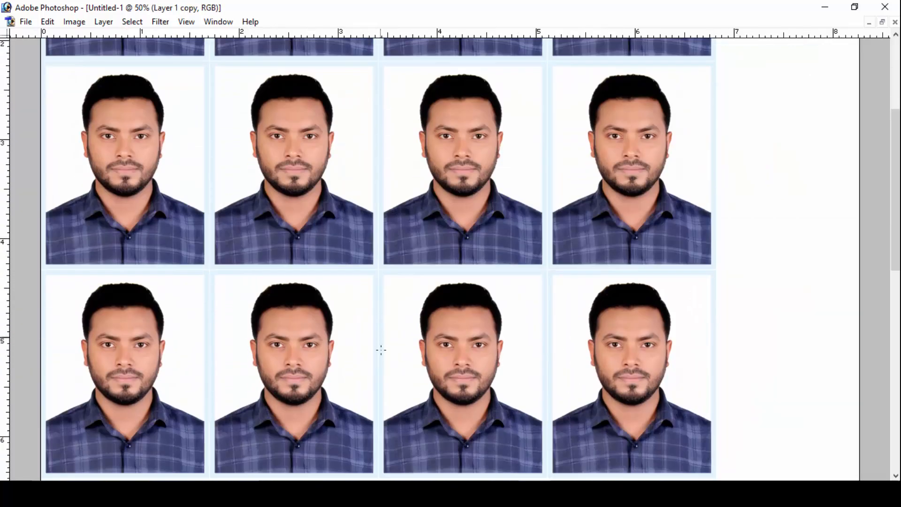
scroll(381, 343, "up", 1)
left_click_drag(318, 101, 333, 299)
key("ctrl+0")
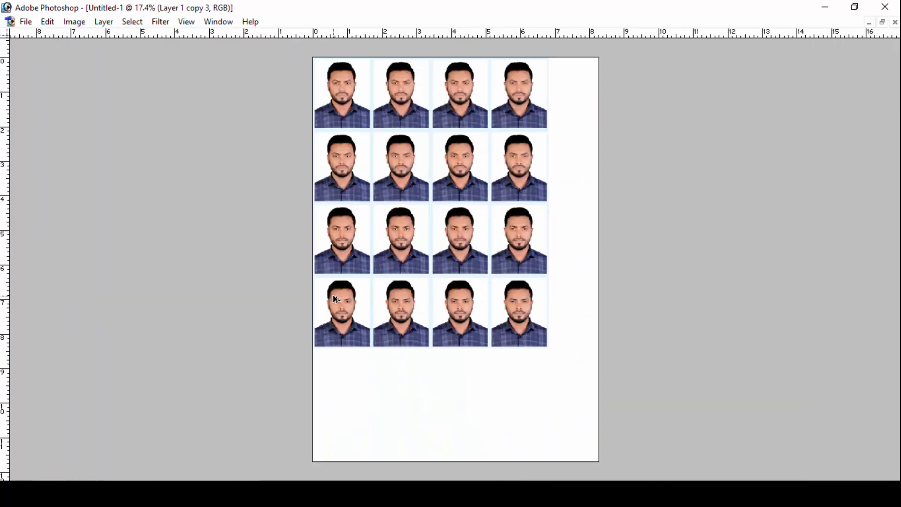
left_click_drag(303, 242, 605, 395)
left_click_drag(459, 153, 473, 352)
key("ctrl+0")
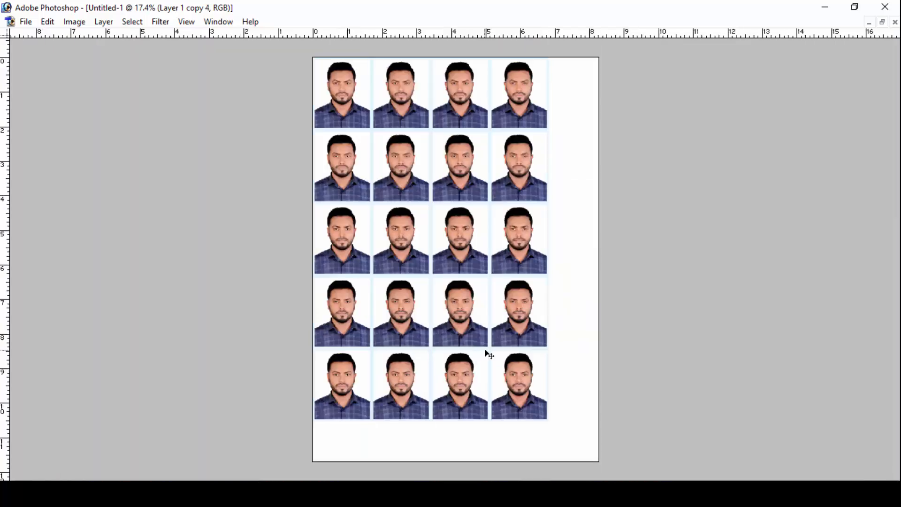
Merge all the row copies into a single layer and centre the photo grid on the A4 page.
key("Tab")
key("ctrl+e")
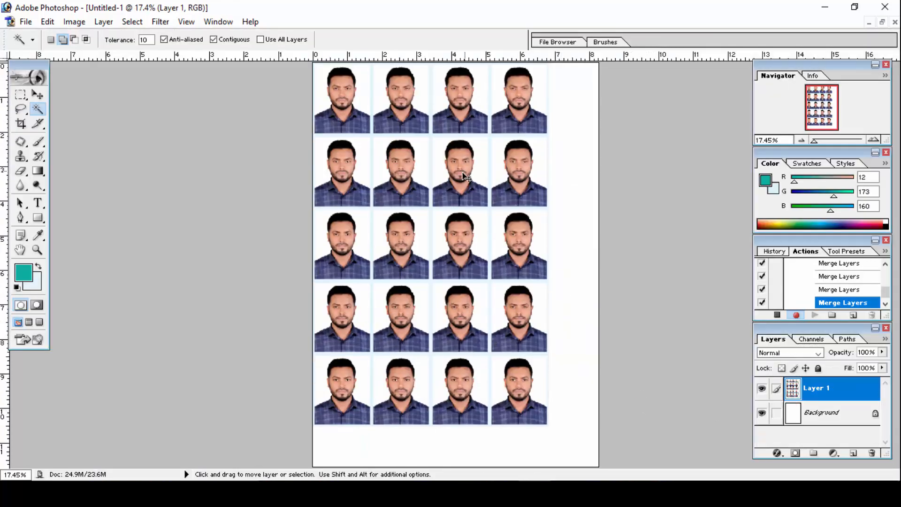
left_click_drag(416, 134, 432, 120)
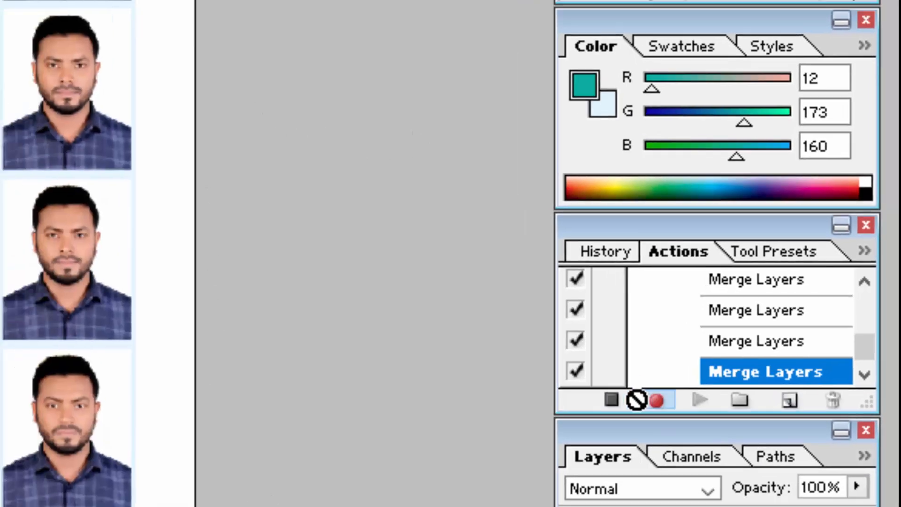
Stop recording the A4 action and close the photo grid document without saving it.
left_click(612, 400)
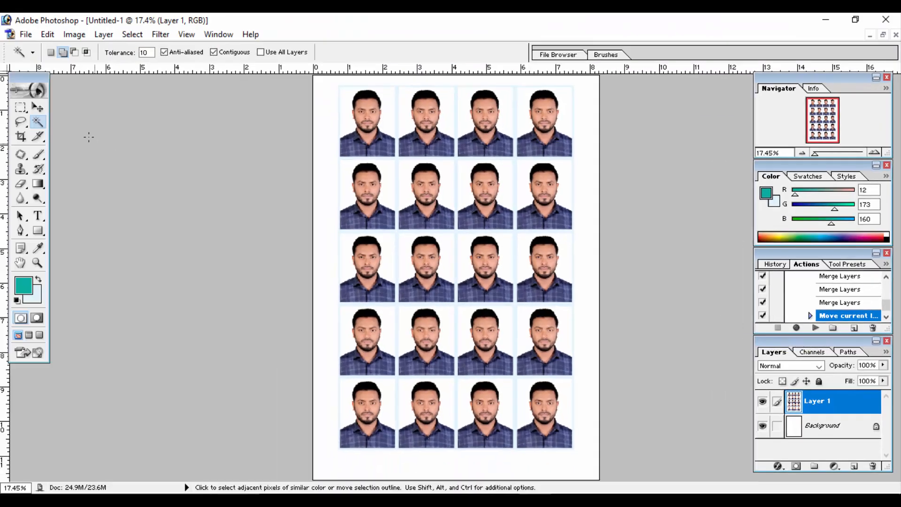
left_click(21, 107)
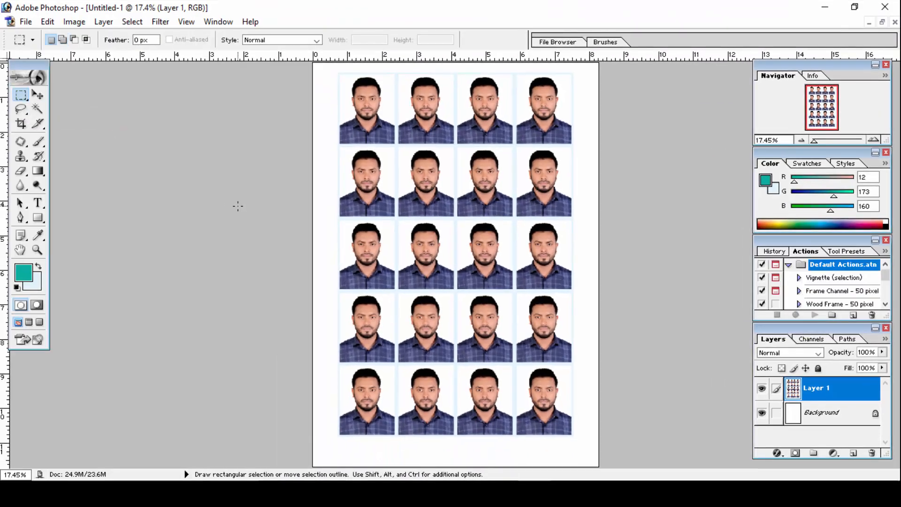
key("ctrl+w")
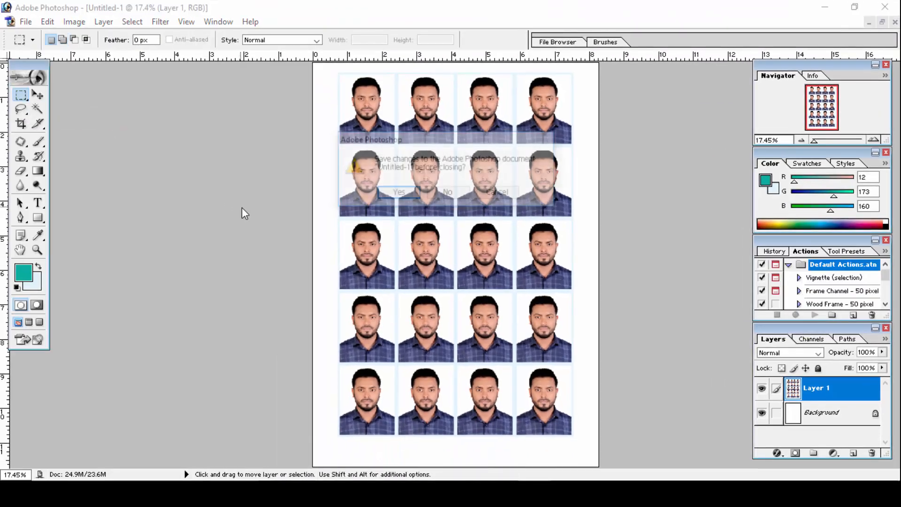
left_click(448, 192)
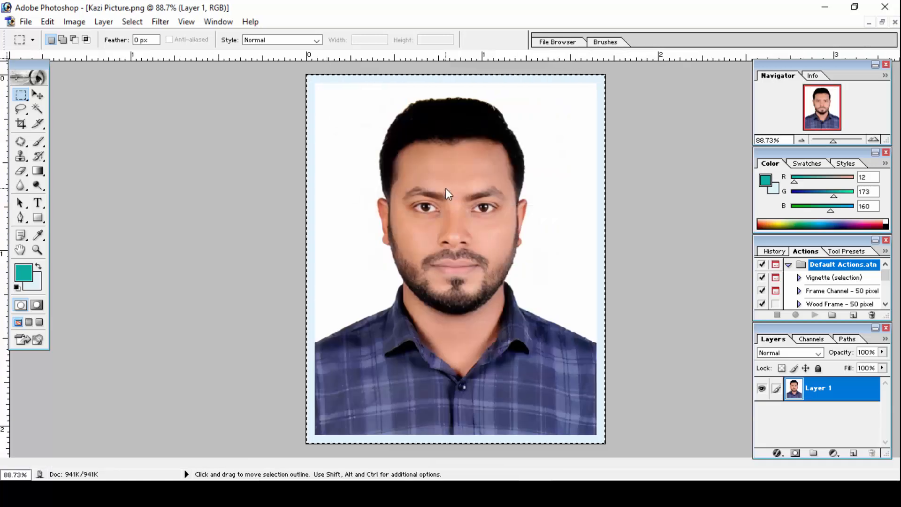
Test the A4 PAPER PRINT PP action on the portrait, inspect the generated photo grid up close, and close it without saving.
key("shift+F3")
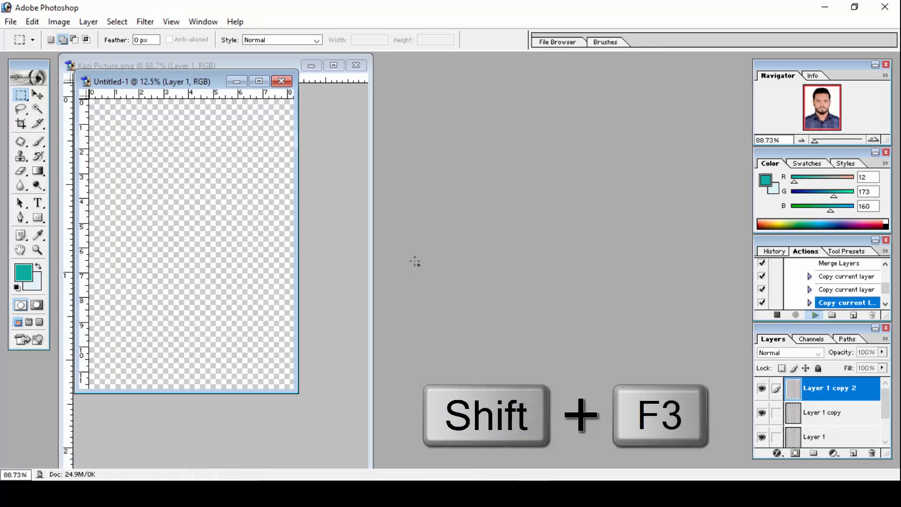
left_click(259, 81)
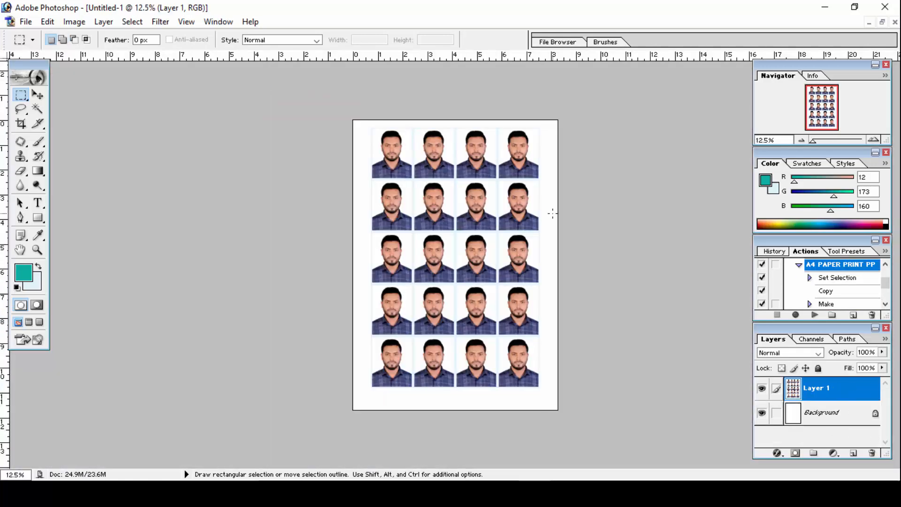
key("ctrl+0")
left_click_drag(244, 79, 603, 223)
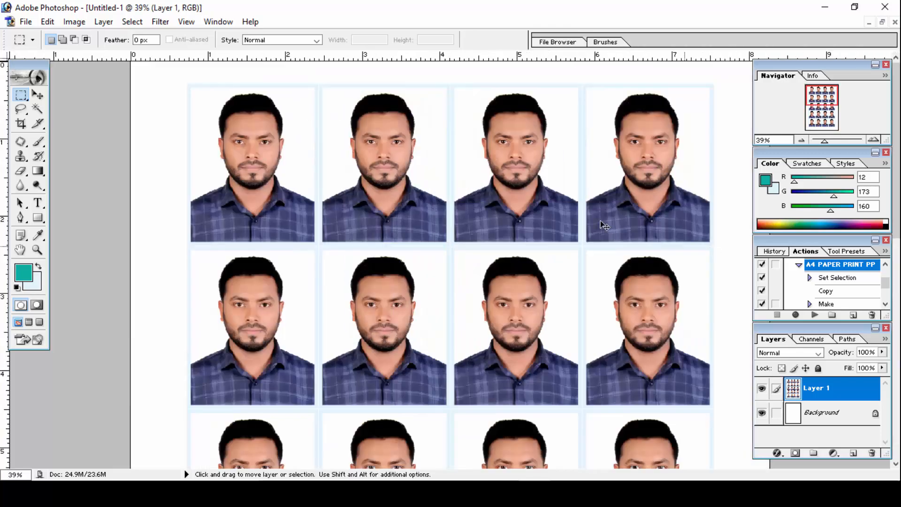
left_click_drag(197, 117, 645, 331)
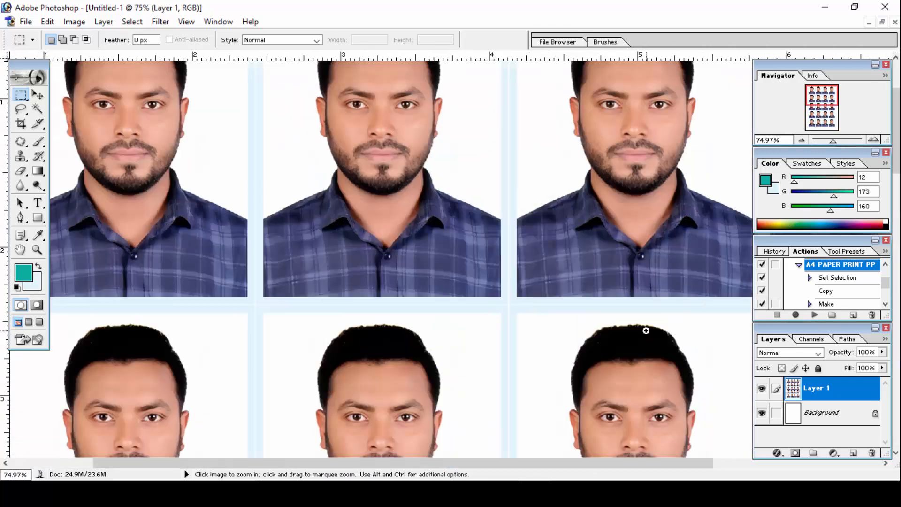
left_click(498, 297, "alt")
key("ctrl+0")
key("ctrl+w")
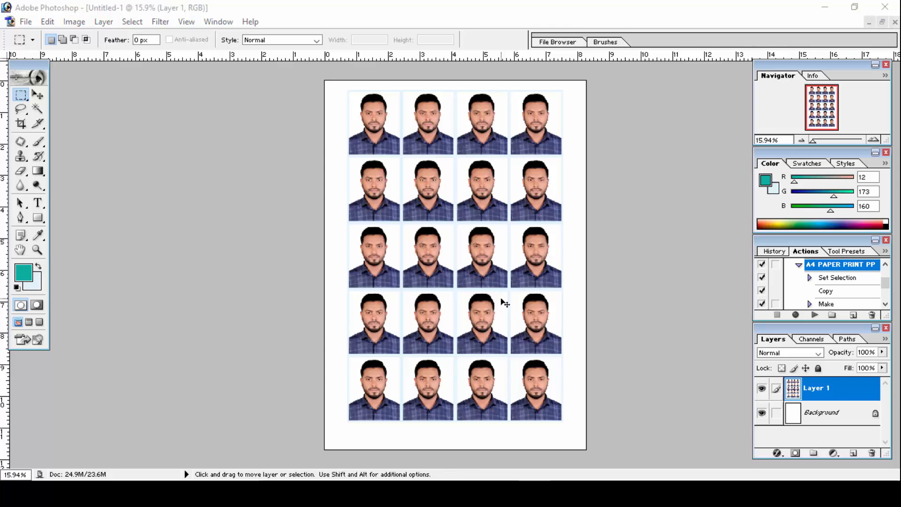
key("n")
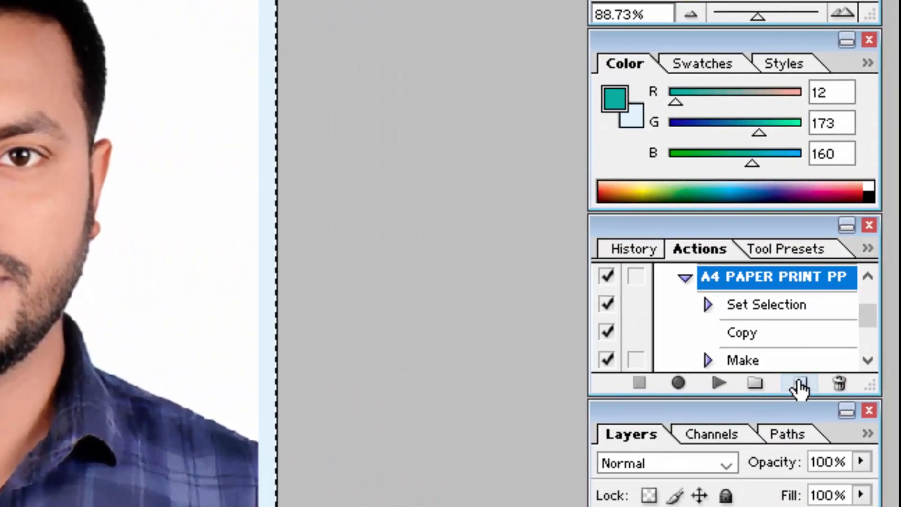
Collapse the Default Actions.atn and Picture Print sets in the actions list.
left_click(798, 383)
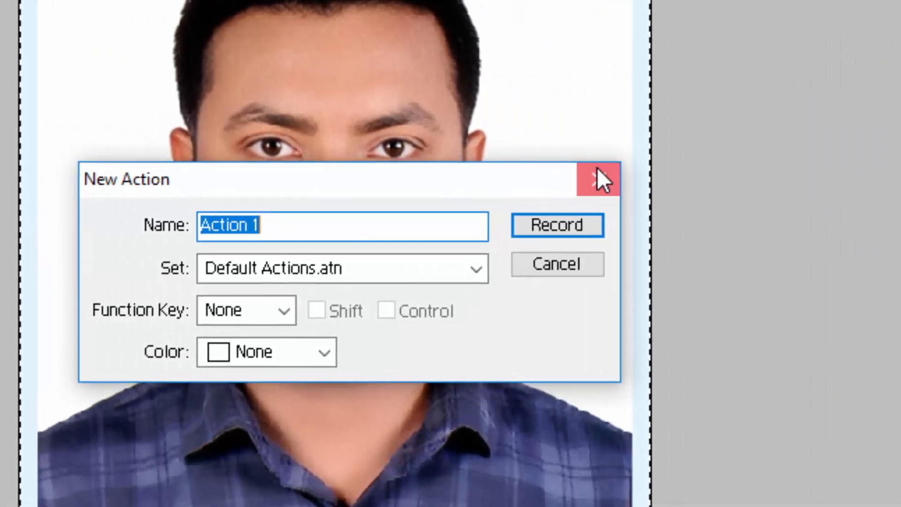
left_click(673, 188)
scroll(801, 252, "up", 5)
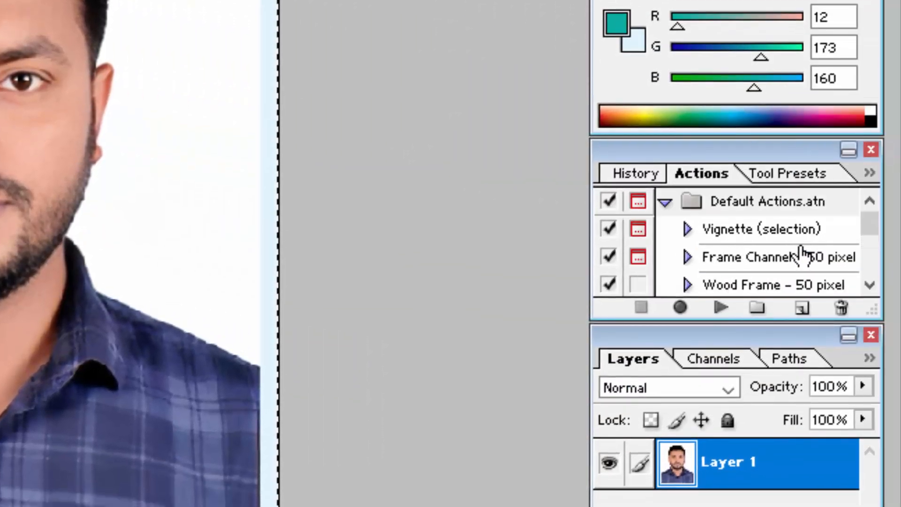
left_click(665, 201)
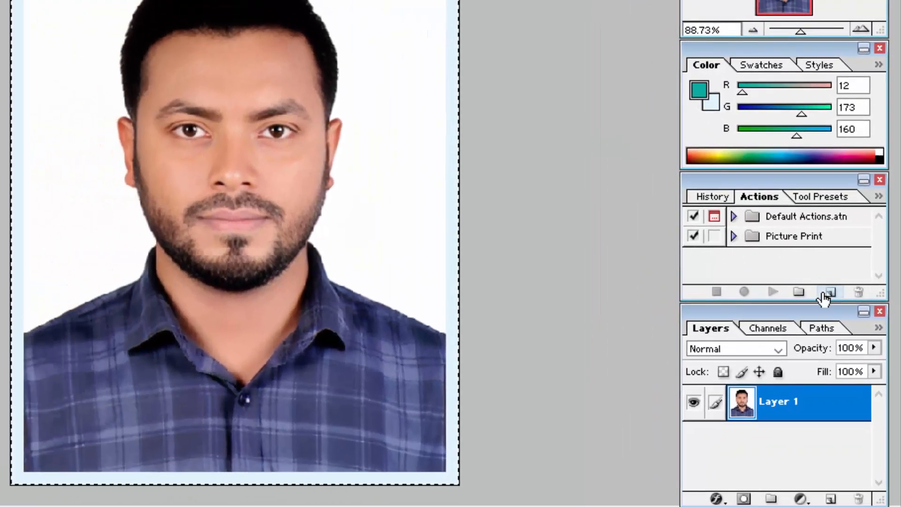
Create a new action set named 4R WITH PASSPORT SIZE PICTURE.
left_click(776, 299)
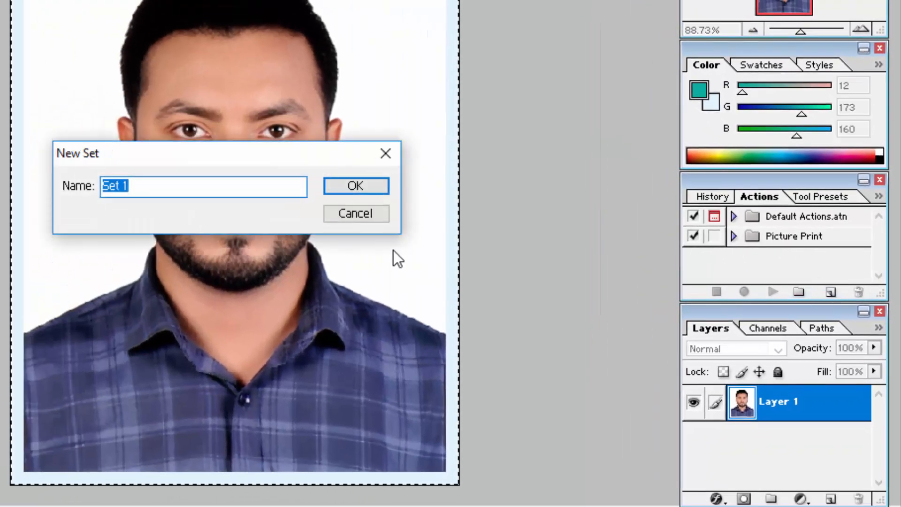
type("4")
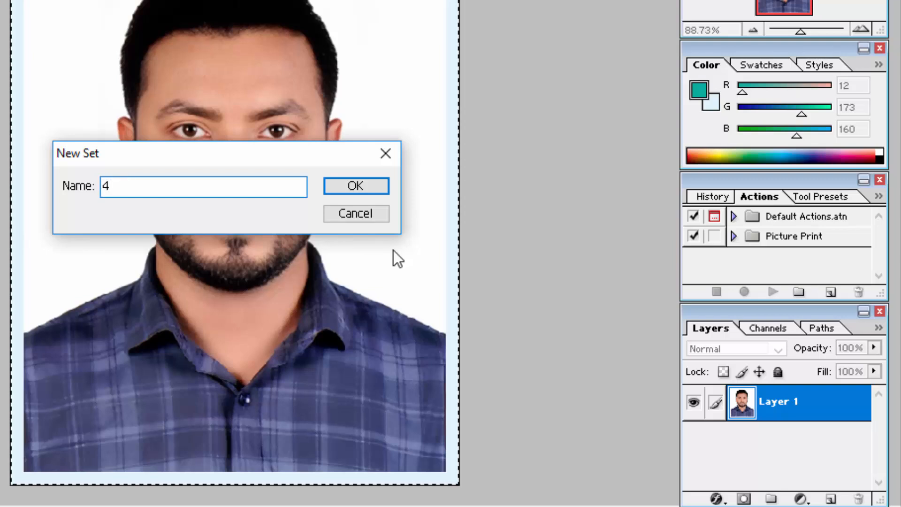
type("4")
key("BackSpace")
type("3")
key("BackSpace")
type("R")
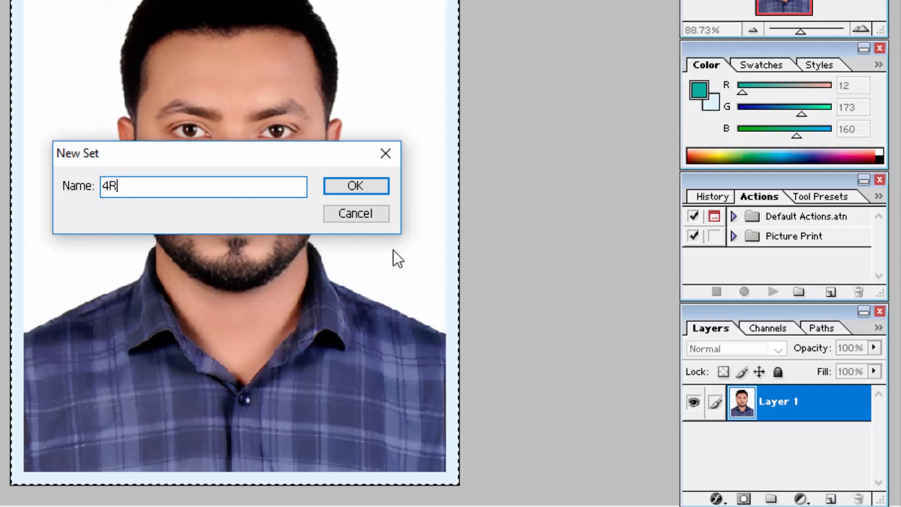
type(" PAPER")
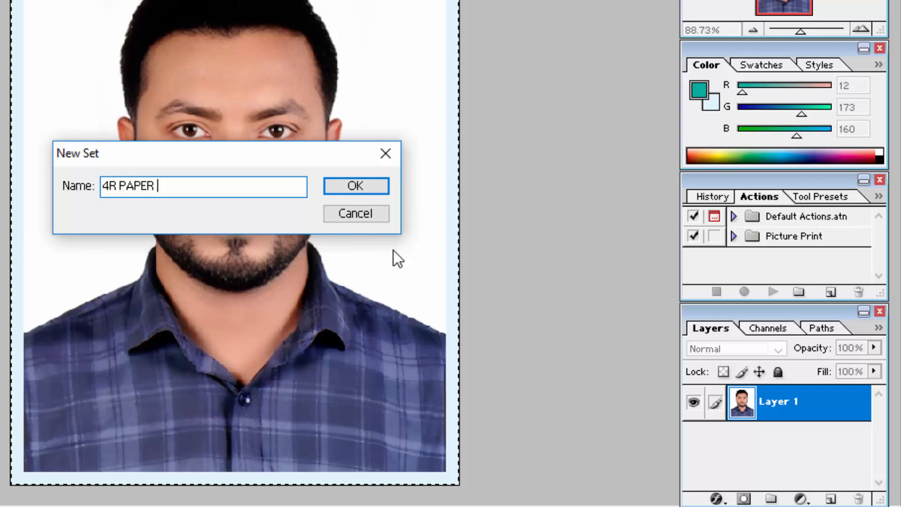
key("BackSpace")
key("BackSpace")
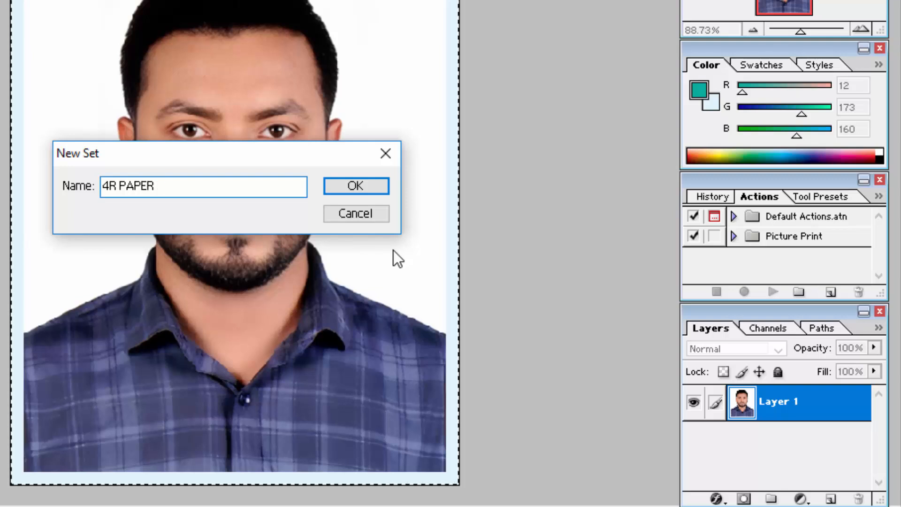
key("BackSpace")
key("BackSpace")
key("BackSpace")
key("BackSpace")
key("BackSpace")
type("WITH PASSPORT SIZE PICTURE")
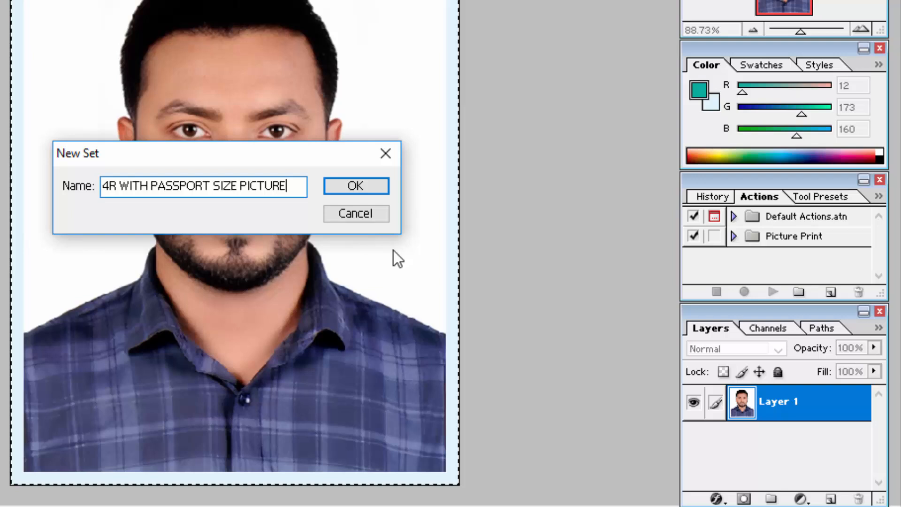
key("Return")
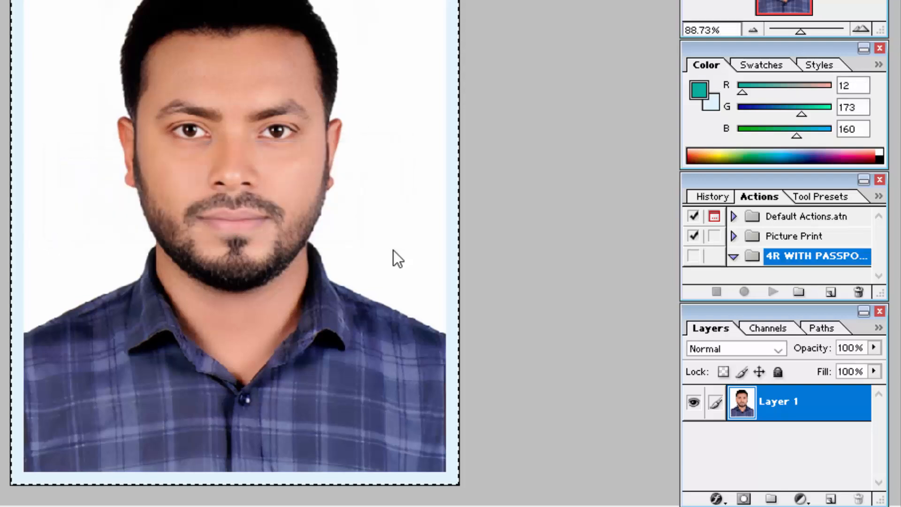
Create an action named 4R in the new set, assign it function key F4 with Shift, and start recording.
left_click(830, 292)
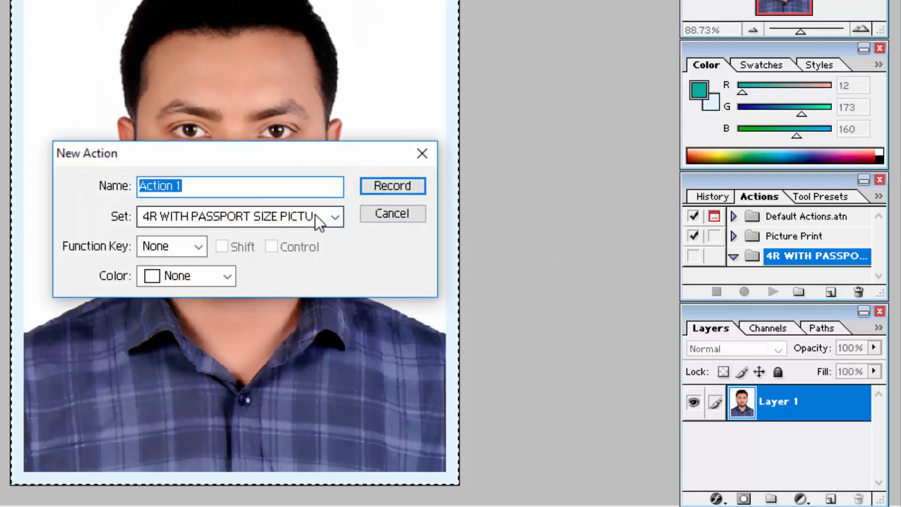
type("4R PASSPORT")
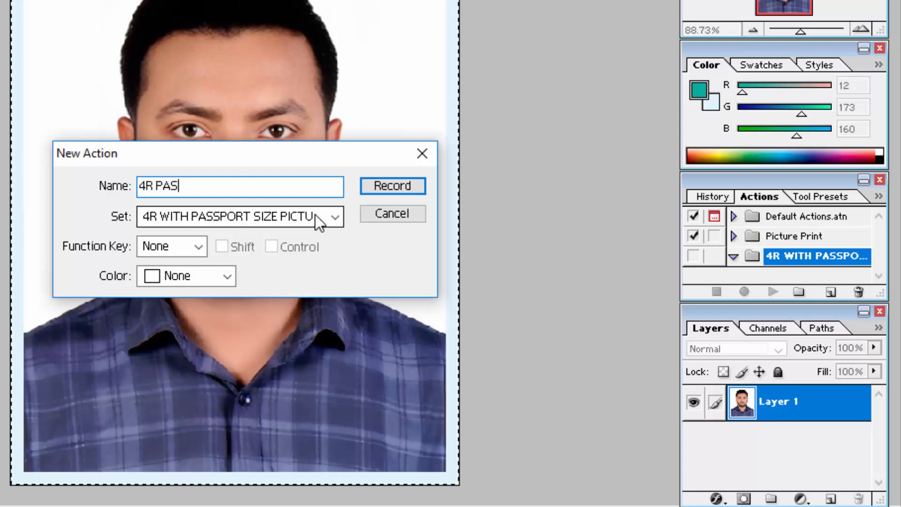
key("BackSpace")
key("BackSpace")
key("BackSpace")
key("BackSpace")
key("BackSpace")
key("BackSpace")
key("BackSpace")
key("BackSpace")
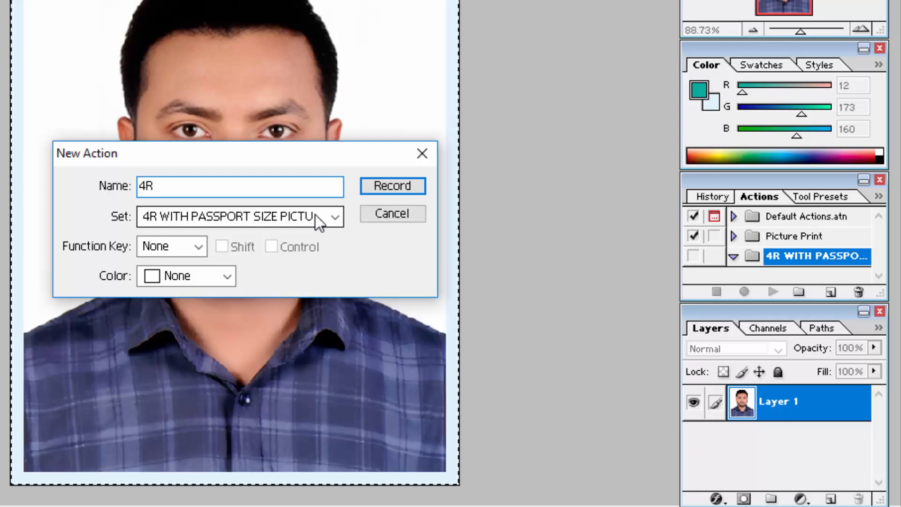
left_click(190, 244)
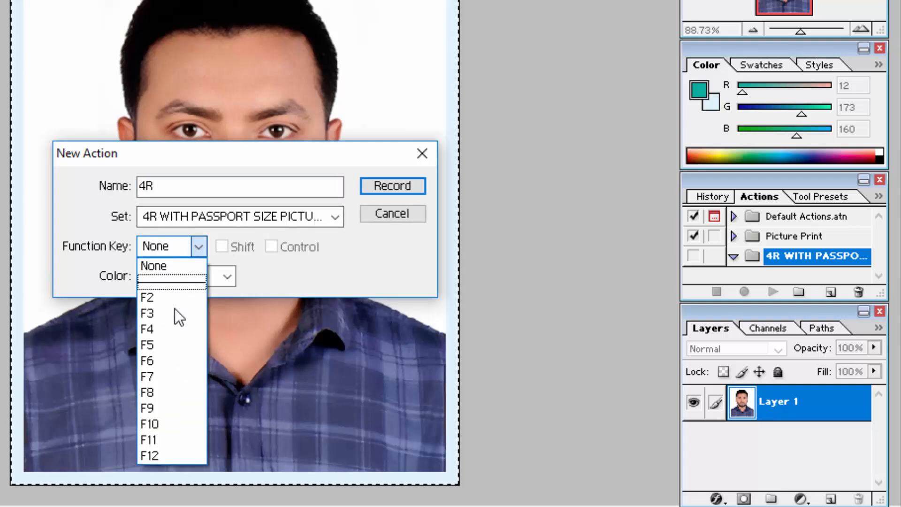
left_click(167, 332)
left_click(232, 249)
left_click(393, 186)
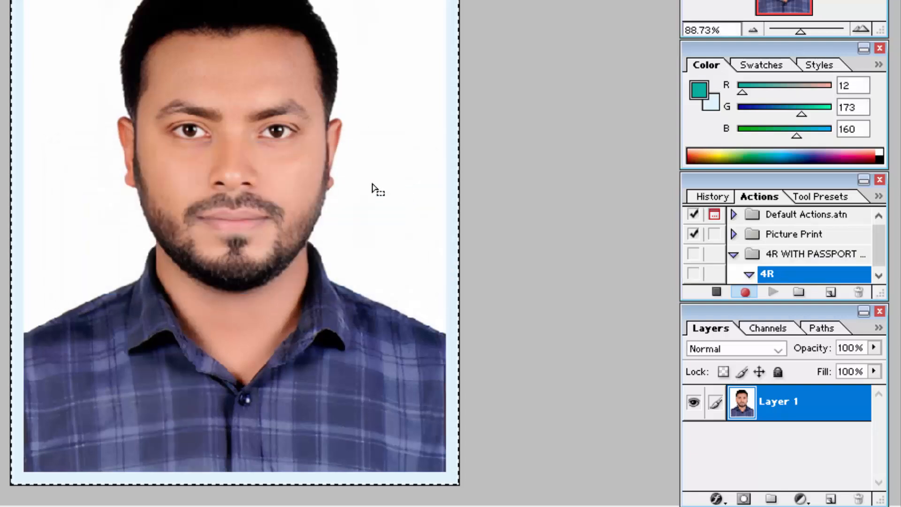
Copy the entire bordered photo and create a new document with the 4 x 6 preset size.
key("ctrl+a")
key("ctrl+c")
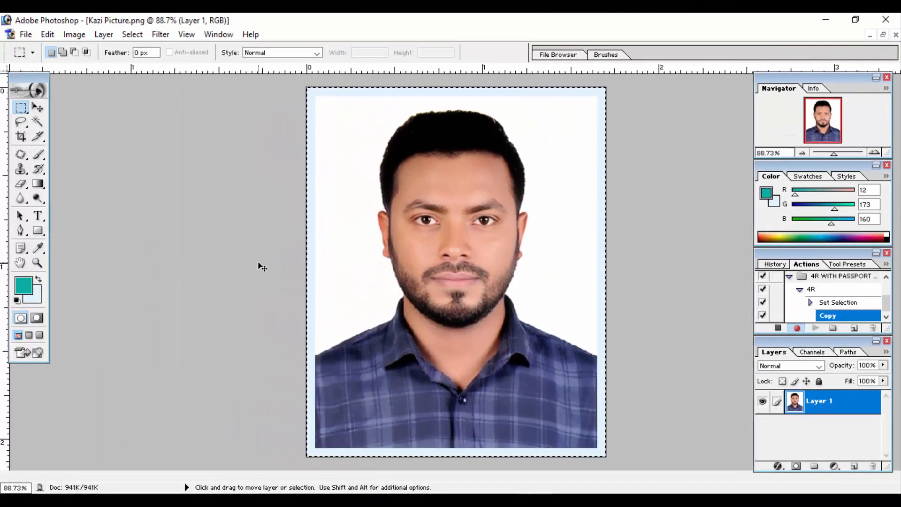
key("ctrl+n")
left_click(376, 176)
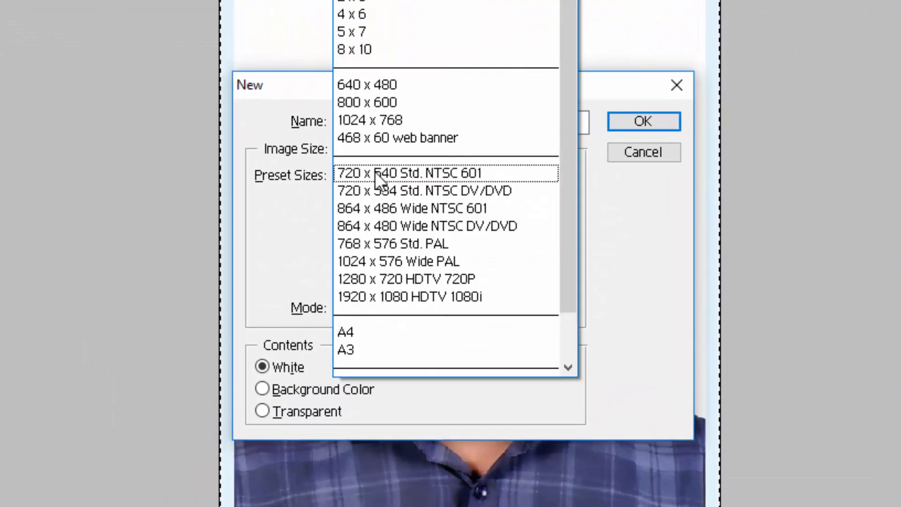
left_click(362, 13)
left_click(643, 121)
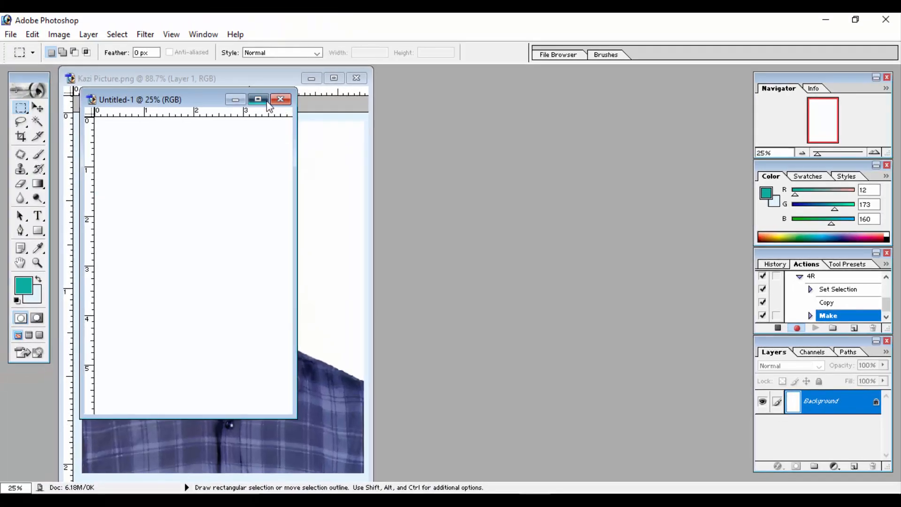
left_click(229, 74)
Paste the photo into the upper-left corner of the 4 x 6 page and place a duplicate directly below it.
key("ctrl+v")
left_click_drag(455, 267, 255, 392)
key("ctrl+0")
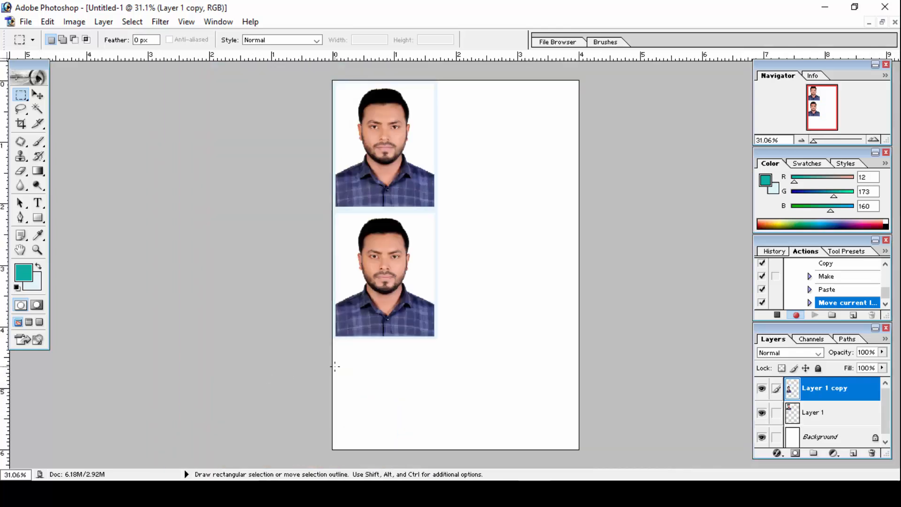
Duplicate the second photo, rotate the copy -90 degrees, and place it directly below against the page's left edge.
left_click(423, 290)
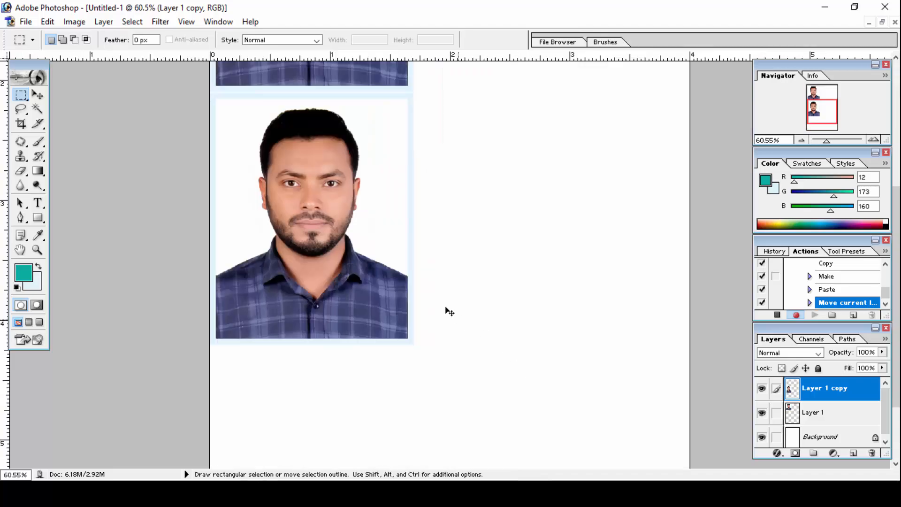
left_click_drag(303, 216, 303, 278)
key("ctrl+t")
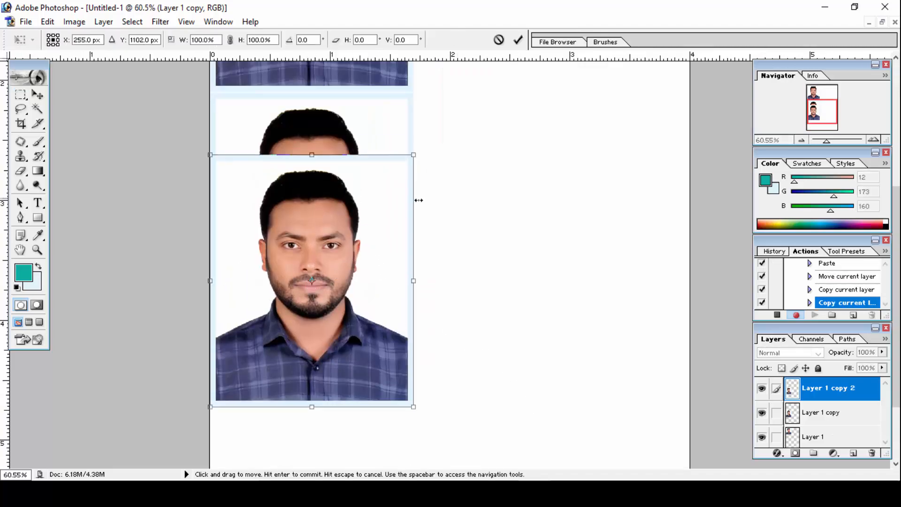
left_click_drag(426, 199, 221, 180)
left_click_drag(250, 221, 285, 347)
scroll(289, 340, "down", 3)
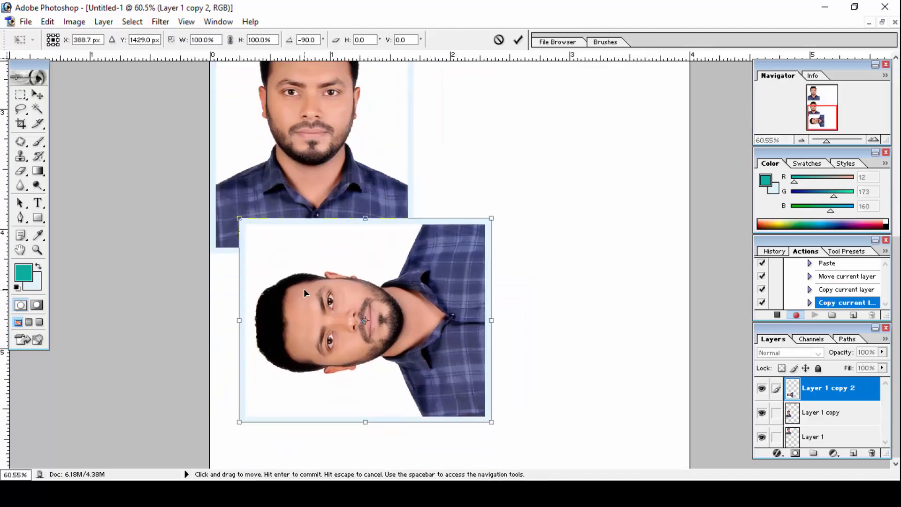
left_click_drag(270, 245, 244, 281)
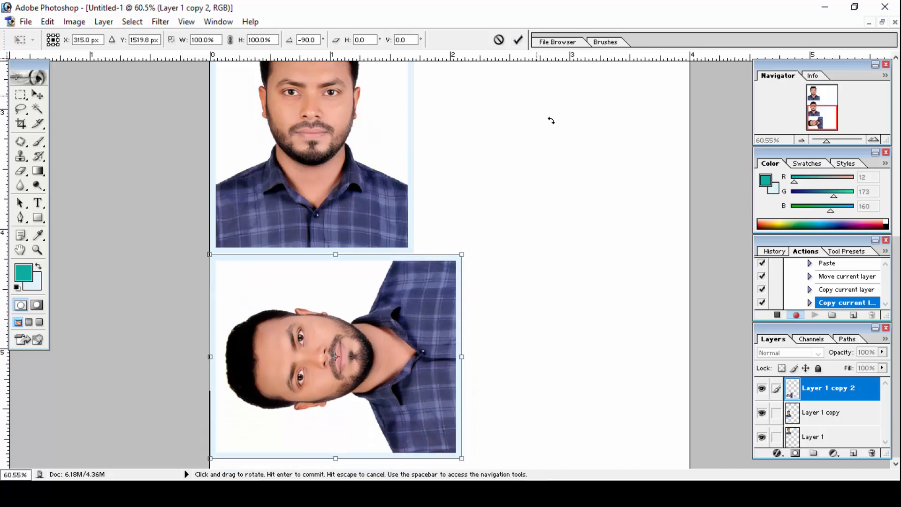
key("Return")
key("m")
key("ctrl+0")
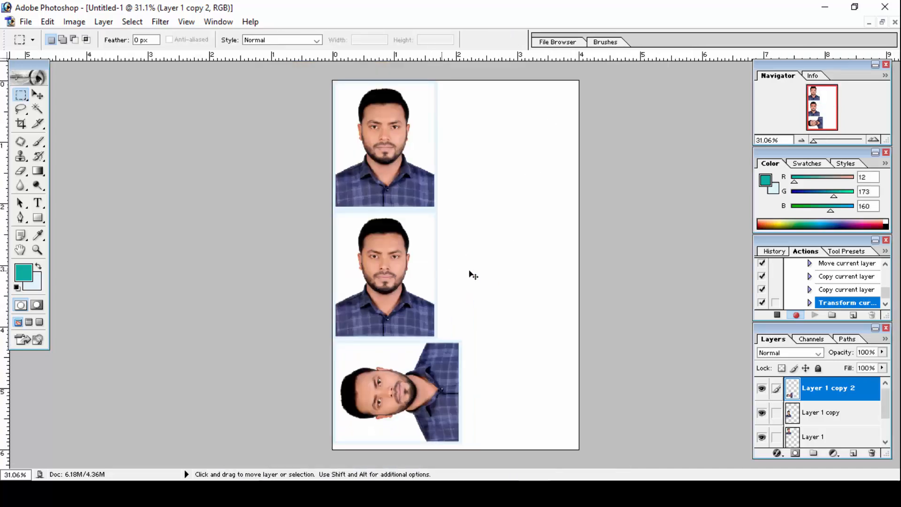
Duplicate the upright second photo and place the copy directly beside the rotated photo, with their lower edges aligned.
right_click(396, 261, "ctrl")
left_click(411, 267)
left_click_drag(410, 268, 550, 370)
left_click_drag(434, 393, 529, 472)
left_click_drag(465, 318, 403, 334)
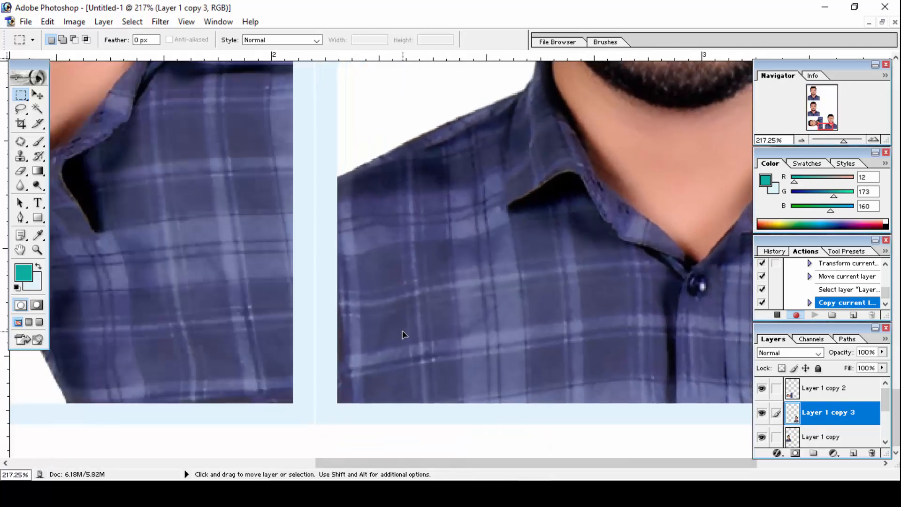
Duplicate the rotated photo and place the copy directly above the lower-right upright photo, aligned with its right edge.
key("ctrl+0")
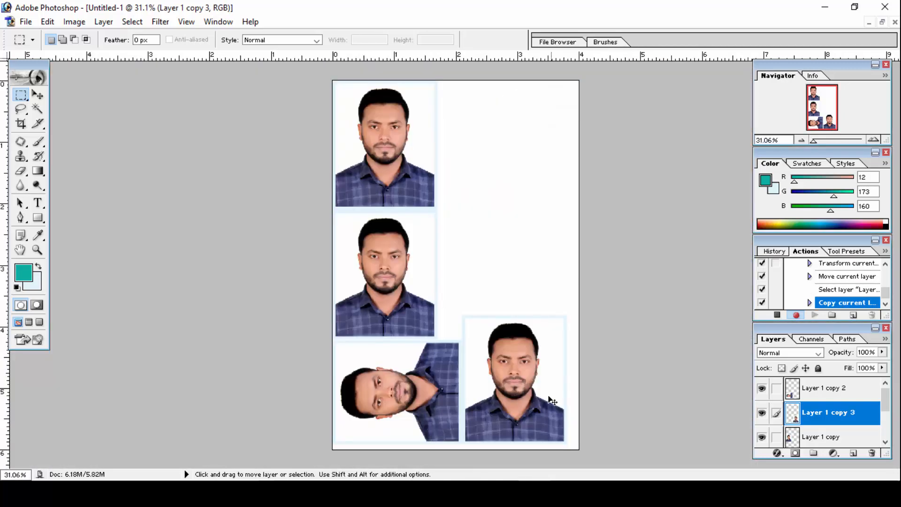
right_click(509, 356, "ctrl")
right_click(422, 384, "ctrl")
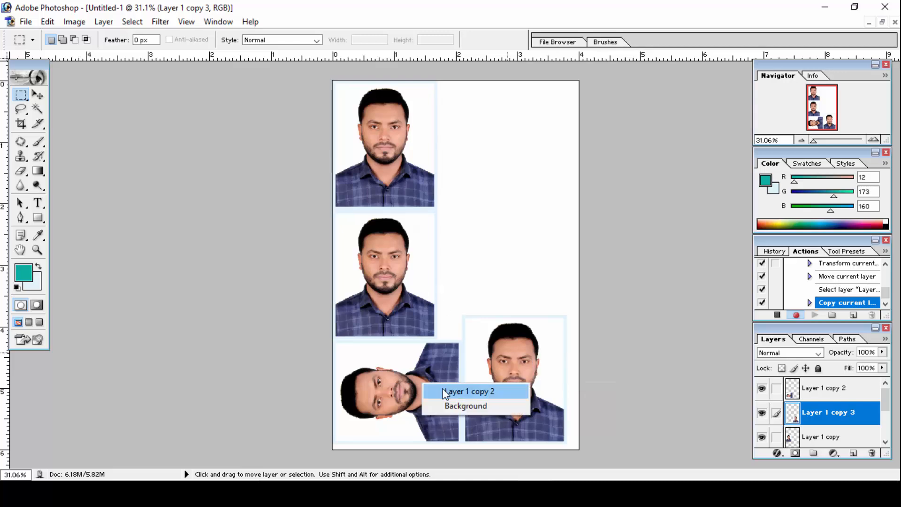
left_click(445, 392)
mouse_move(444, 392)
left_mouse_down()
mouse_move(561, 219)
mouse_move(513, 242)
left_mouse_up()
left_click_drag(433, 232, 572, 361)
key("Tab")
left_click_drag(595, 194, 712, 262)
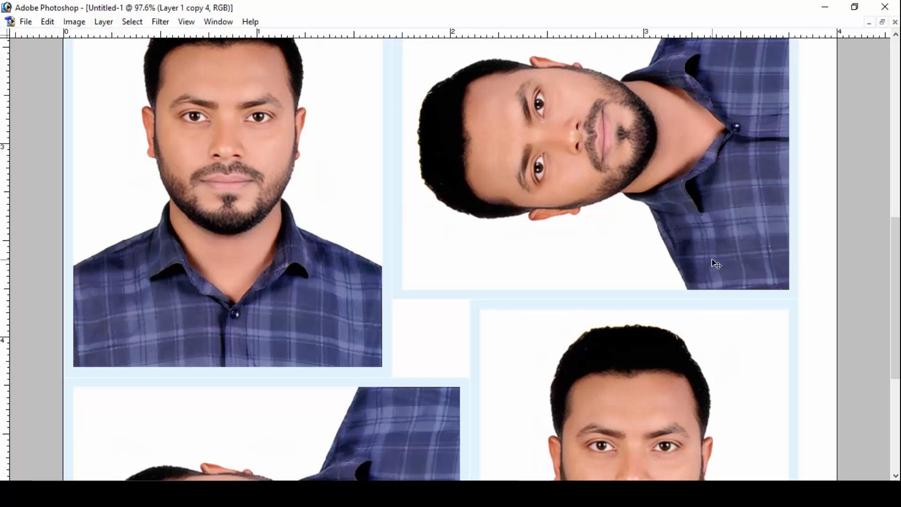
Duplicate the new rotated photo and place the copy directly above it, aligning its lower border with the top-left photo's.
key("ctrl+0")
left_click_drag(508, 227, 504, 174)
left_click_drag(375, 187, 539, 221)
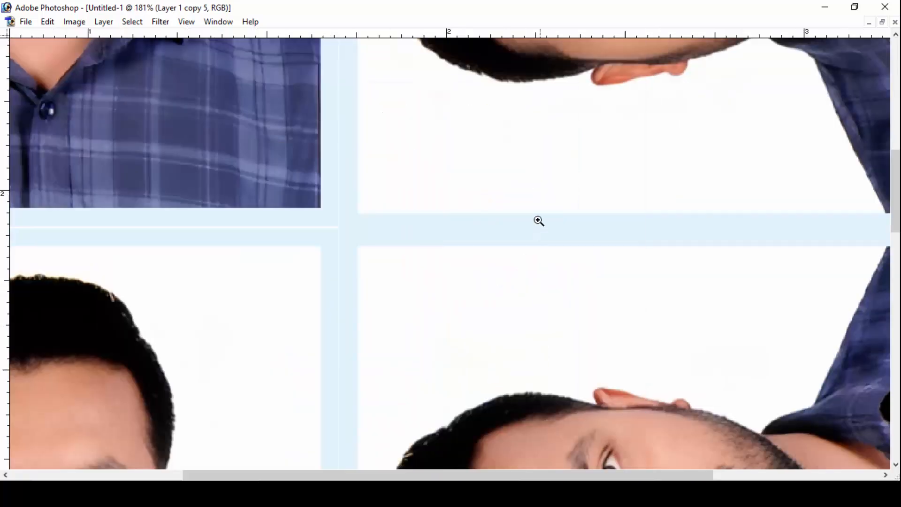
mouse_move(501, 190)
left_mouse_down()
mouse_move(495, 182)
mouse_move(515, 186)
mouse_move(513, 195)
left_mouse_up()
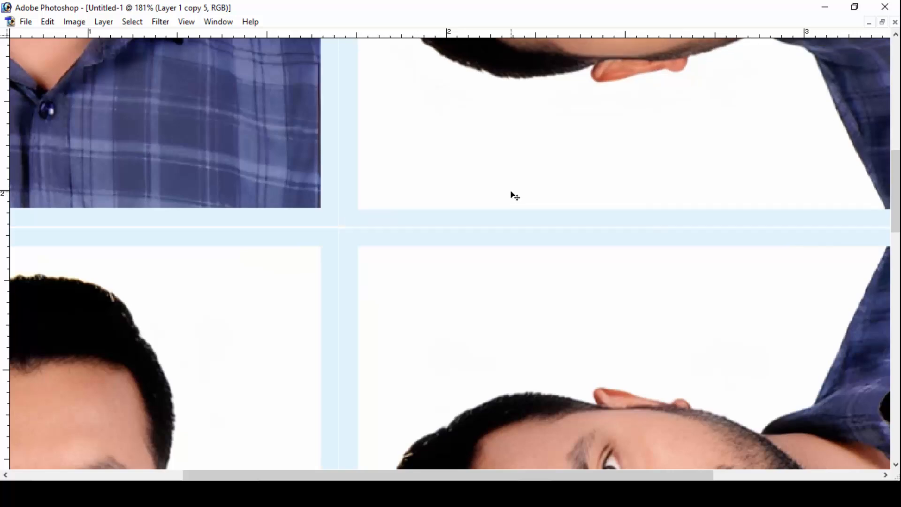
key("ctrl+0")
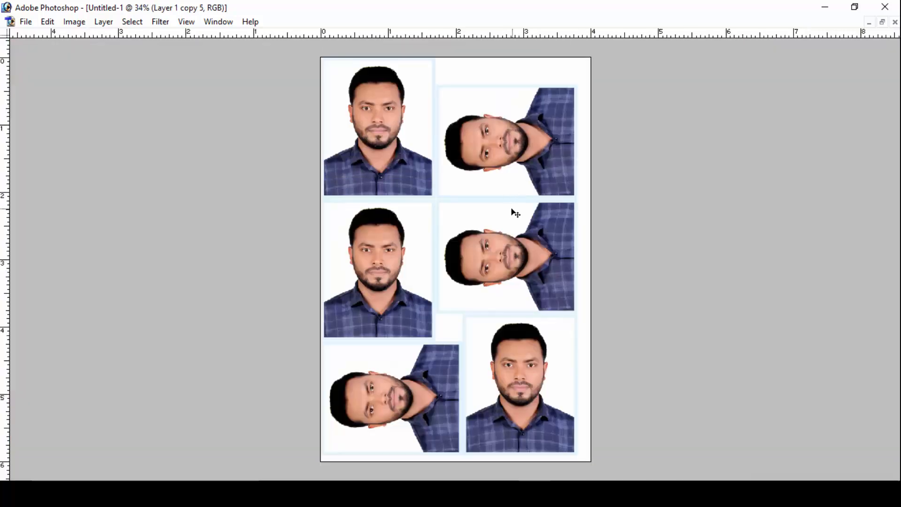
Merge all the photo copies into the single Layer 1 above the Background.
key("Tab")
key("ctrl+e")
key("ctrl+e")
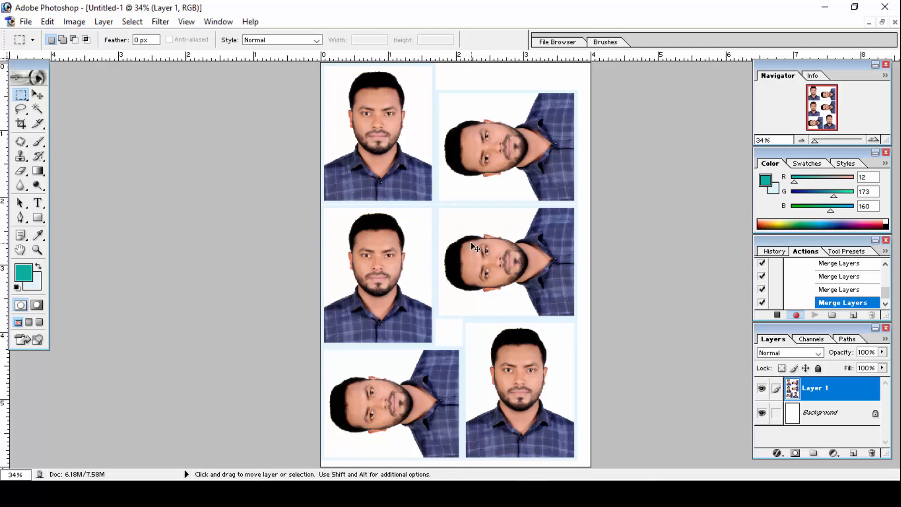
Nudge the merged photo layer right and slightly down so the six photos sit centred on the 4 x 6 page.
key("ctrl+0")
left_click_drag(497, 202, 500, 202)
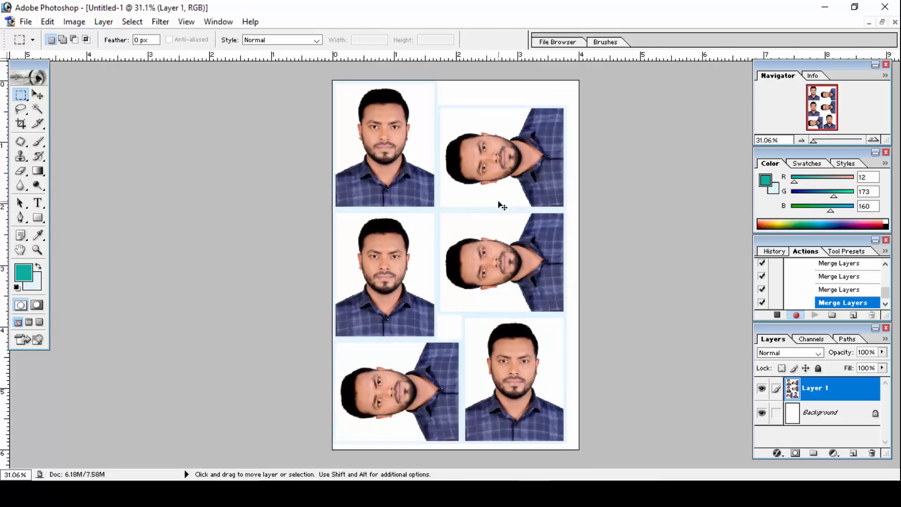
key("ctrl+Right")
key("ctrl+Right")
key("ctrl+Right")
key("ctrl+Right")
key("ctrl+Right")
key("ctrl+Right")
key("ctrl+Right")
key("ctrl+Right")
key("ctrl+Down")
key("ctrl+Down")
key("ctrl+Down")
key("ctrl+Down")
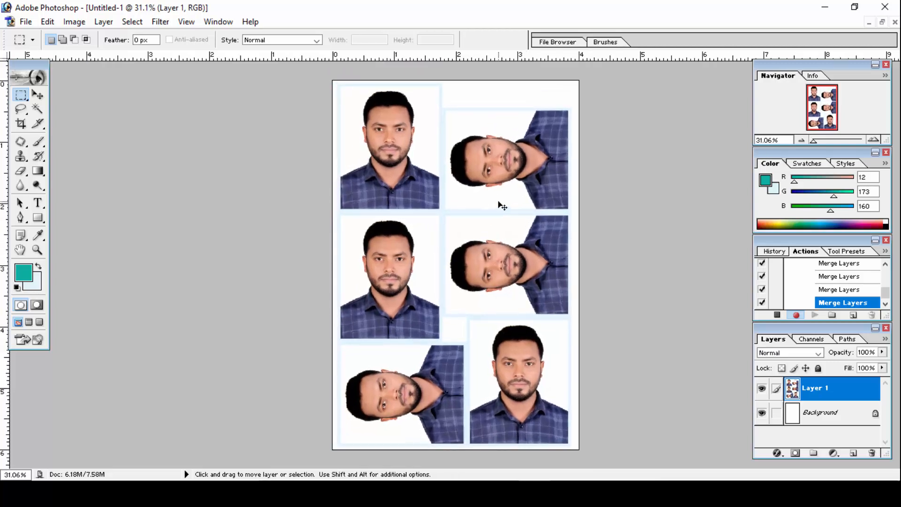
key("ctrl+Right")
key("ctrl+Right")
key("ctrl+Right")
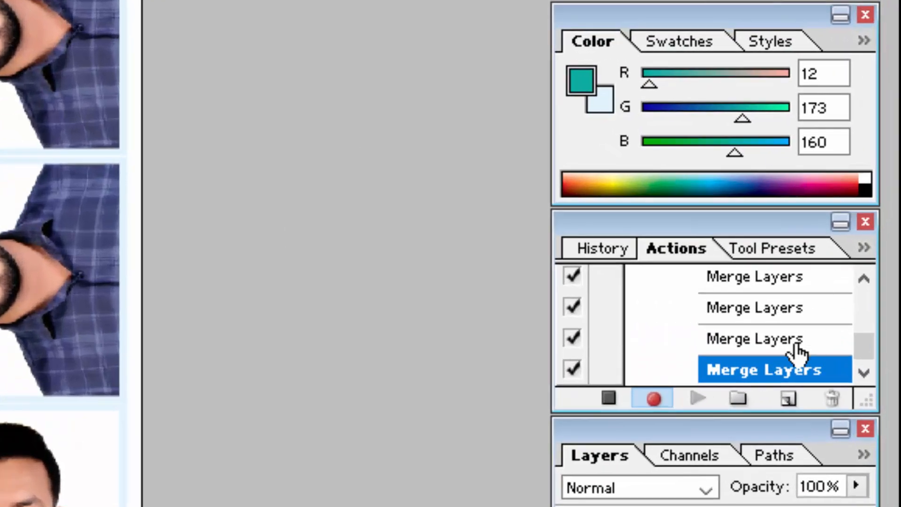
Stop recording the 4R action and close the 4 x 6 document without saving.
left_click(608, 397)
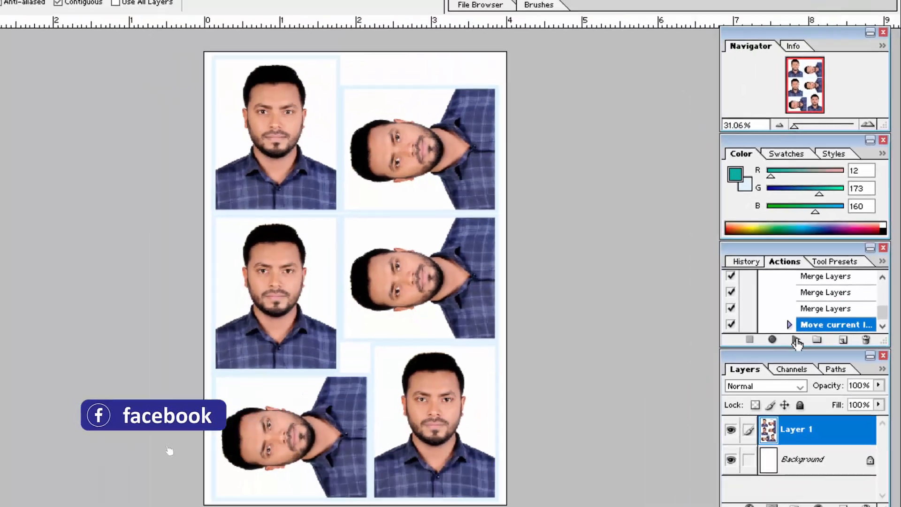
scroll(837, 300, "up", 10)
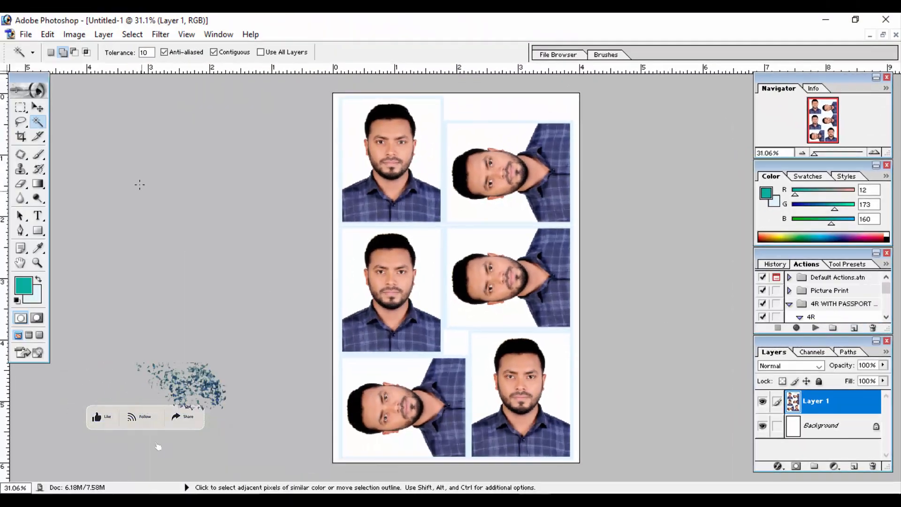
left_click(21, 107)
key("ctrl+w")
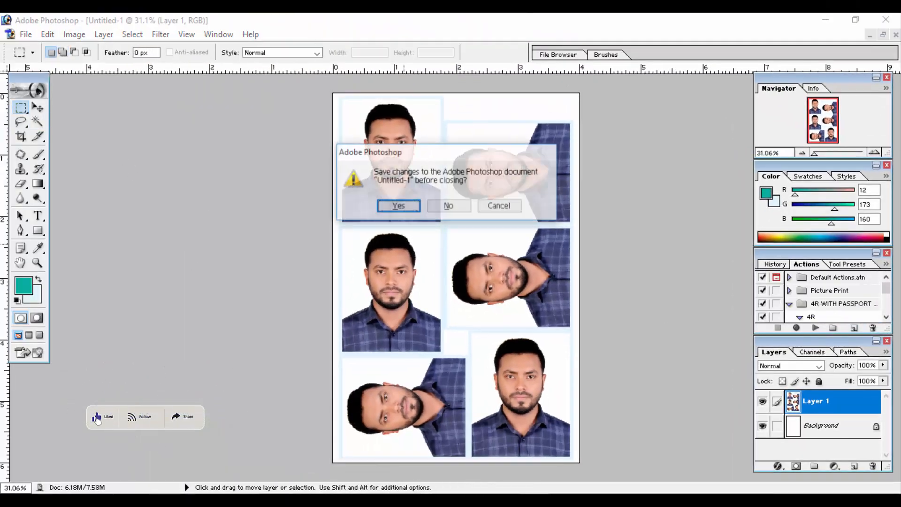
key("n")
Run the recorded 4R action on the bordered photo and inspect the generated page up close.
key("shift+F4")
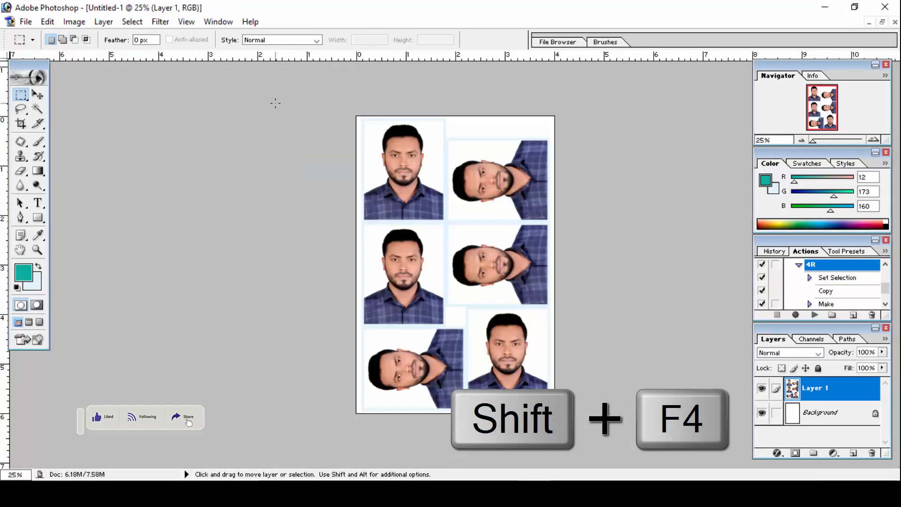
key("ctrl+0")
left_click_drag(276, 102, 641, 280)
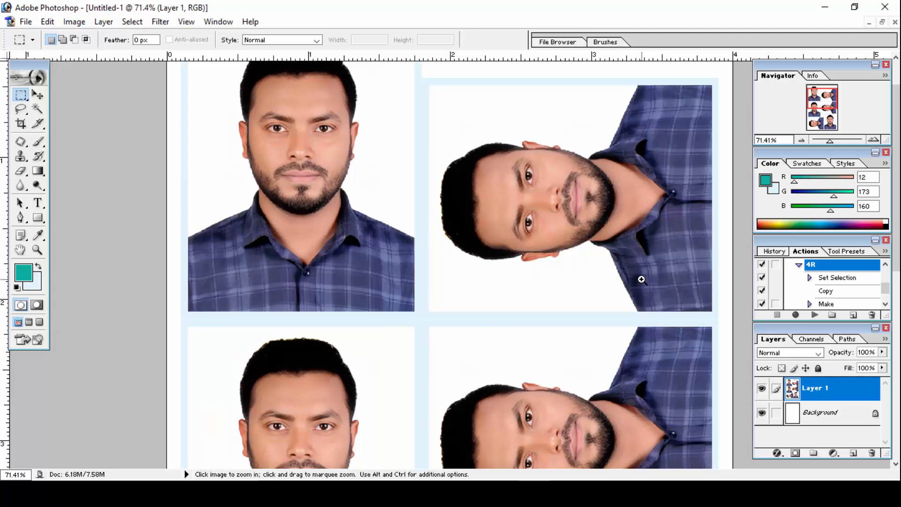
left_click_drag(399, 163, 473, 242)
key("ctrl+0")
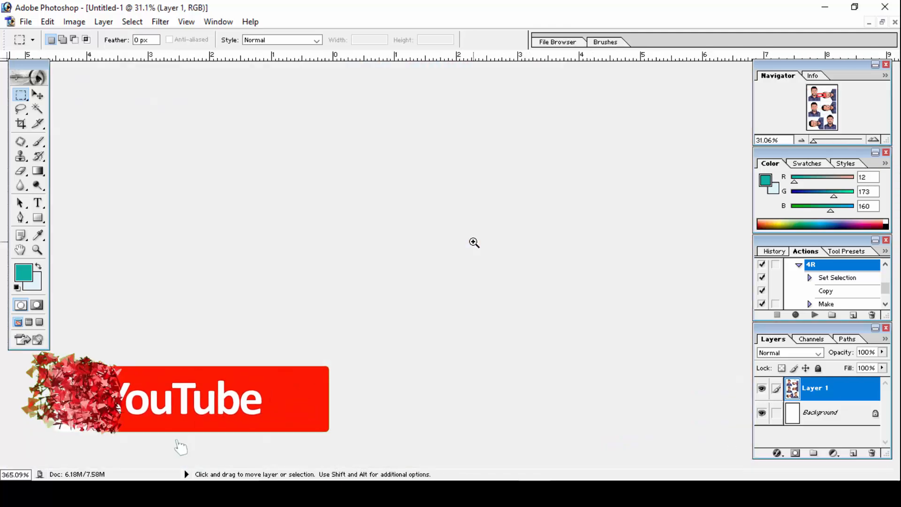
Close both the generated 4R page and the bordered source photo without saving.
key("ctrl+w")
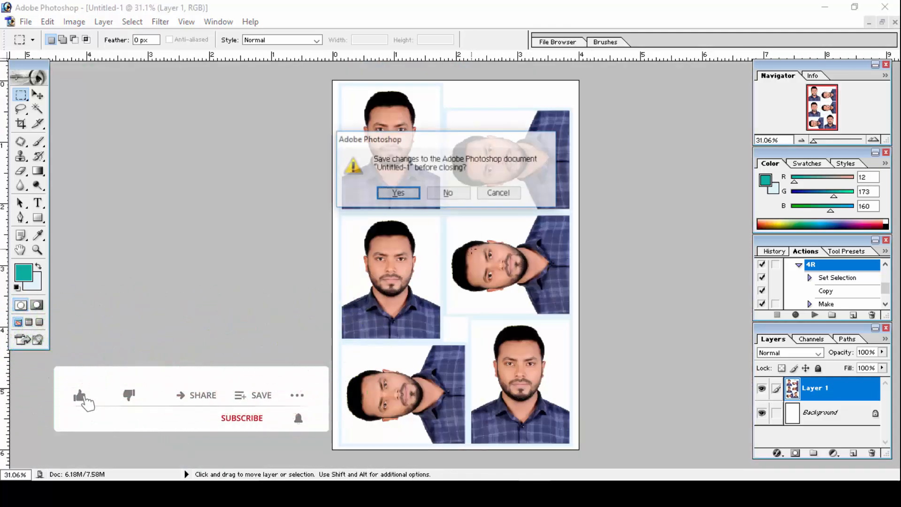
key("n")
key("ctrl+w")
key("n")
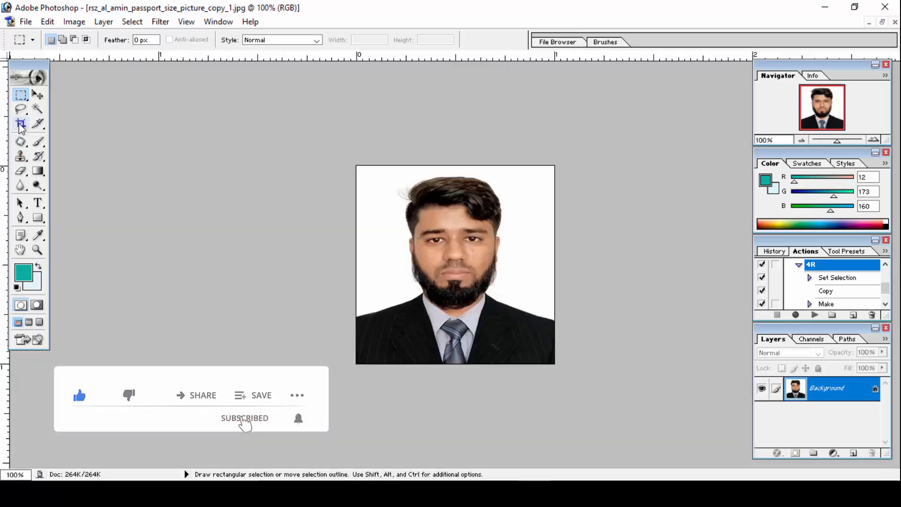
left_click(20, 124)
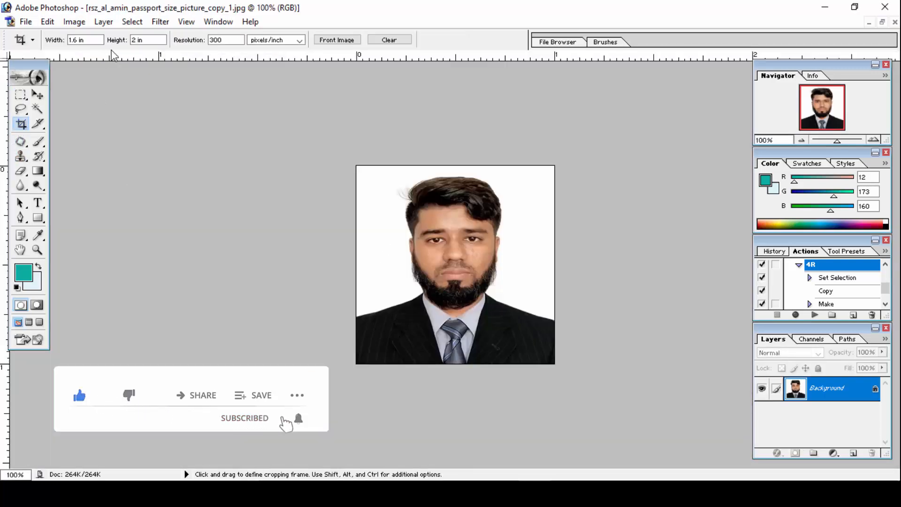
left_click_drag(593, 446, 558, 342)
key("Escape")
key("alt+i")
key("s")
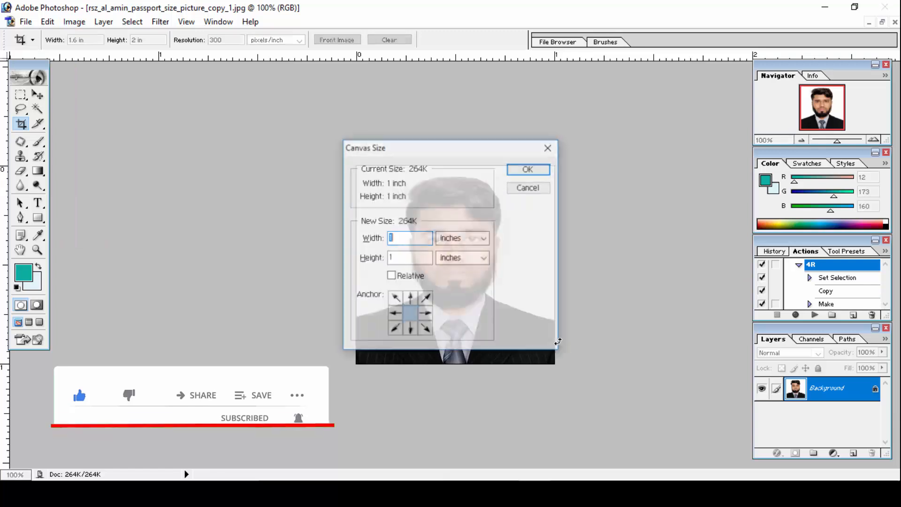
key("Escape")
Resize the new portrait image to 1.6 by 2 inches at 300 pixels/inch with proportions unconstrained.
key("ctrl+alt+i")
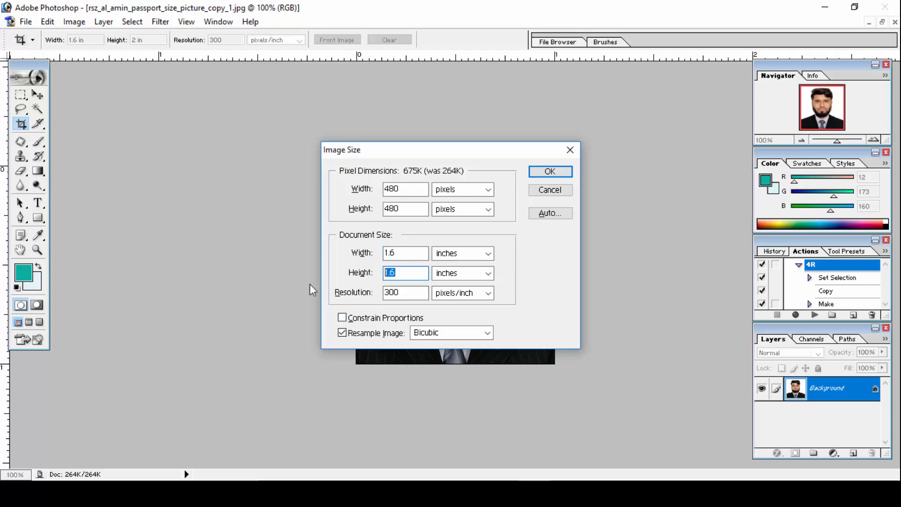
type("2")
key("Return")
key("ctrl+0")
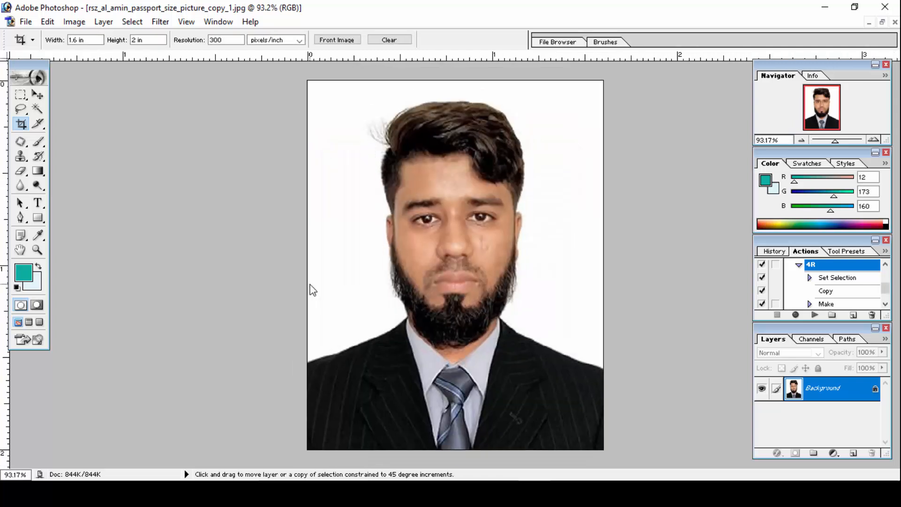
Enlarge the canvas to 1.7 by 2.1 inches from the centre to give the portrait a light blue border.
key("ctrl+alt+c")
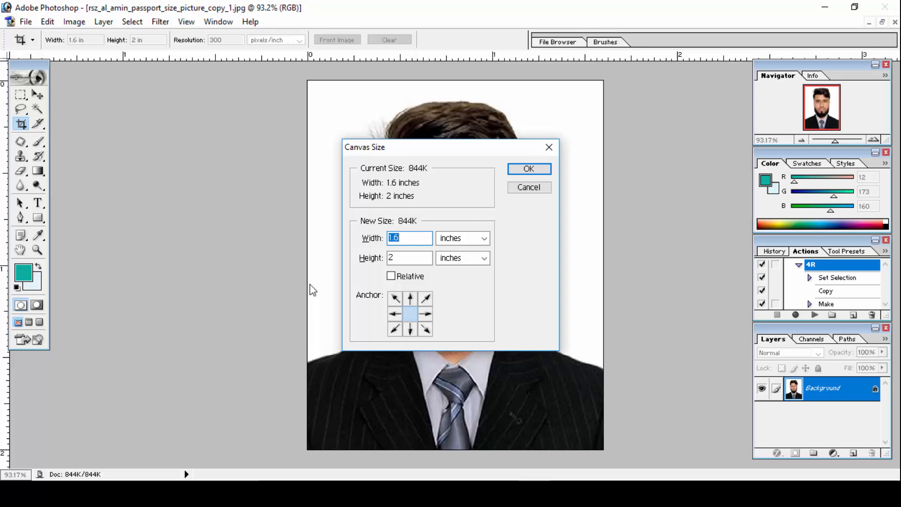
type("1.7")
key("Tab")
type("2.1")
key("Return")
key("ctrl+0")
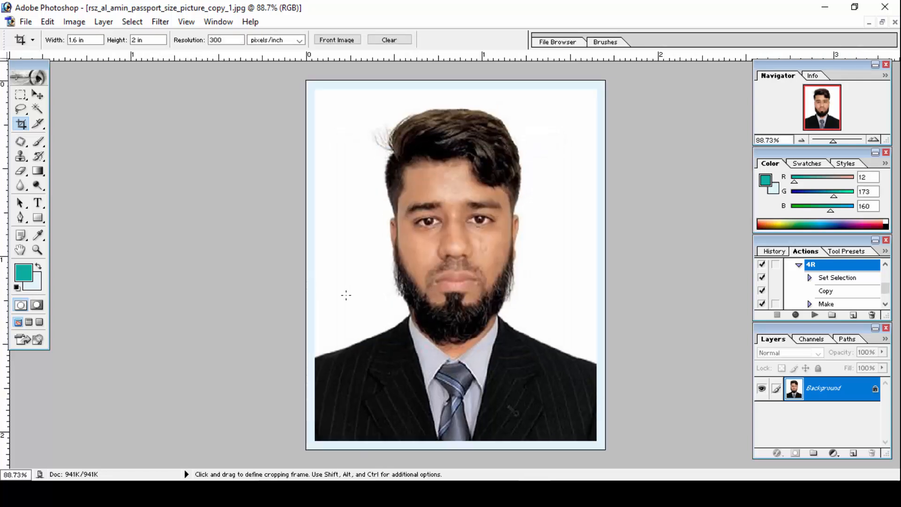
Run the A4 PAPER PRINT PP action on the bordered portrait and close the generated A4 page without saving.
key("w")
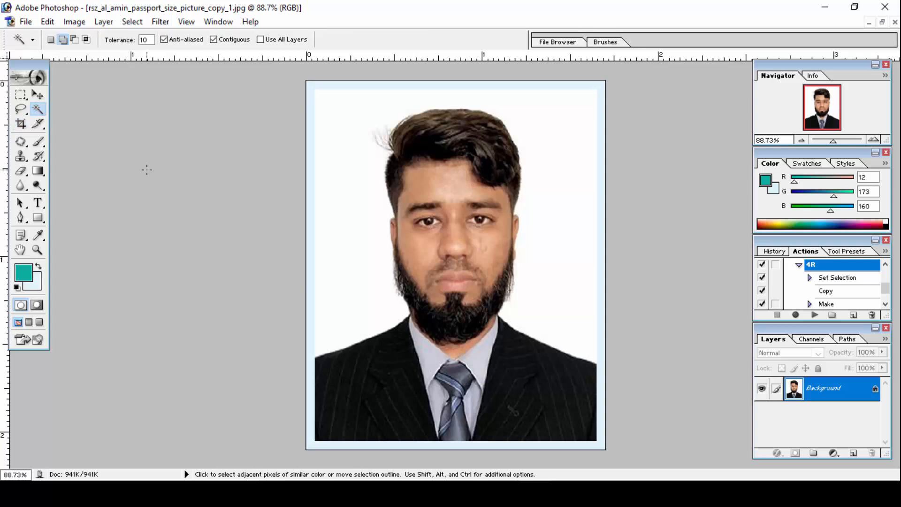
key("shift")
key("shift+F2")
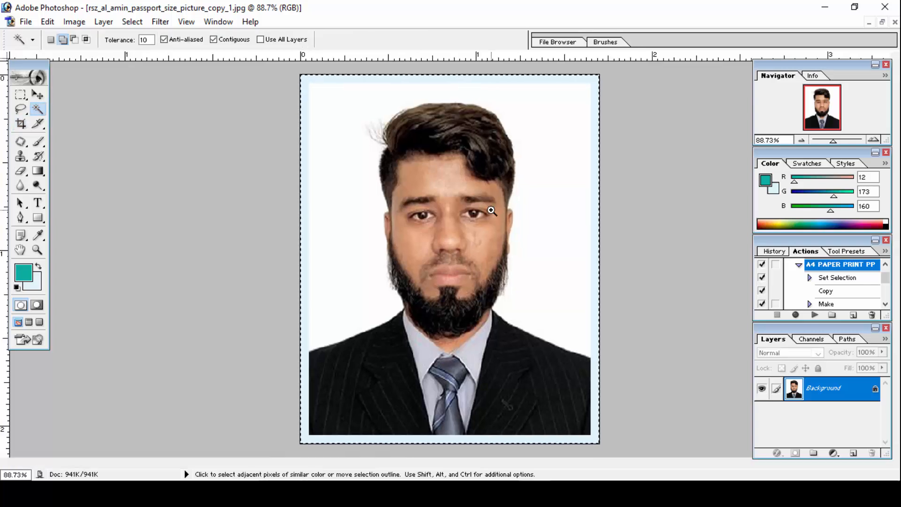
key("shift")
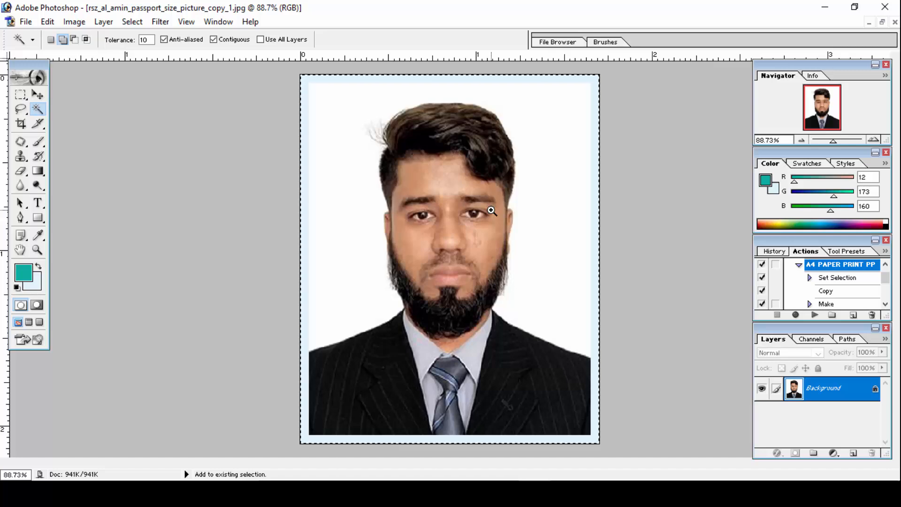
key("shift+F3")
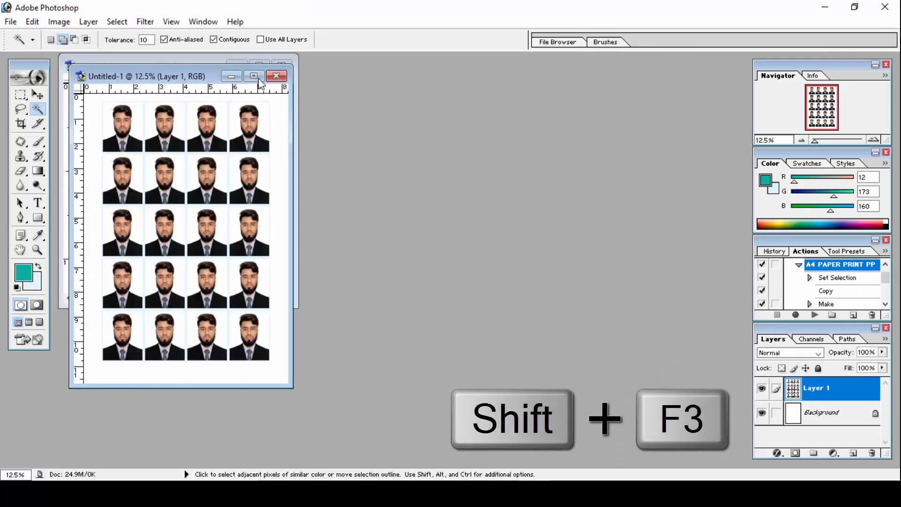
key("ctrl+w")
key("n")
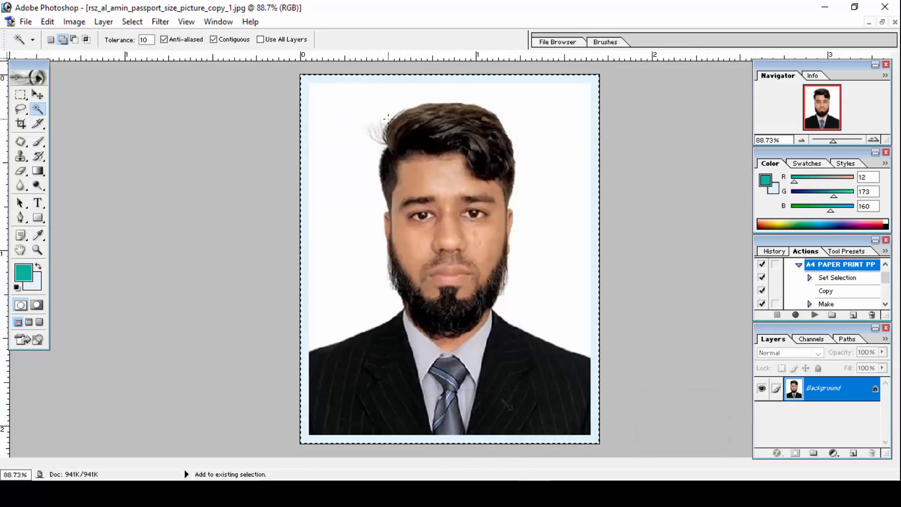
Run the 4R action on the bordered portrait, maximize the generated page and inspect its photos up close.
key("shift+F4")
left_click(253, 82)
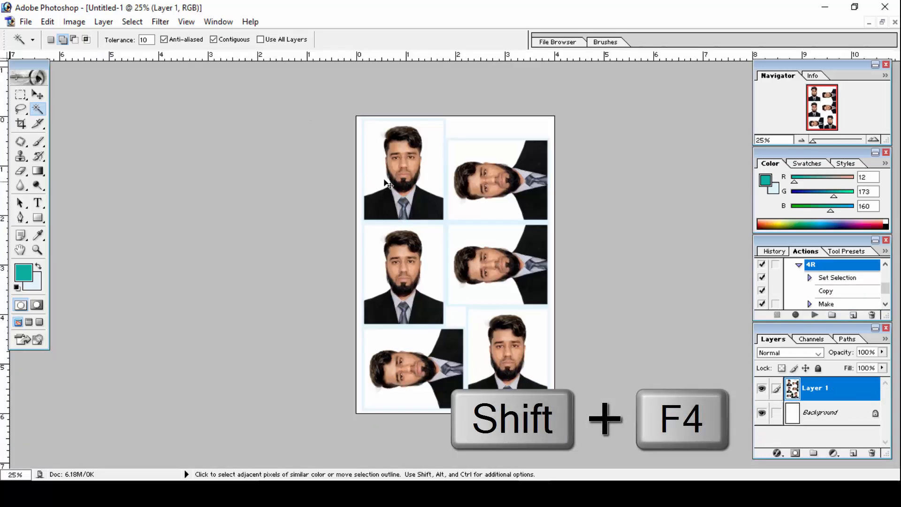
key("ctrl+space")
left_click_drag(301, 137, 590, 268)
left_click_drag(358, 125, 558, 299)
key("ctrl+0")
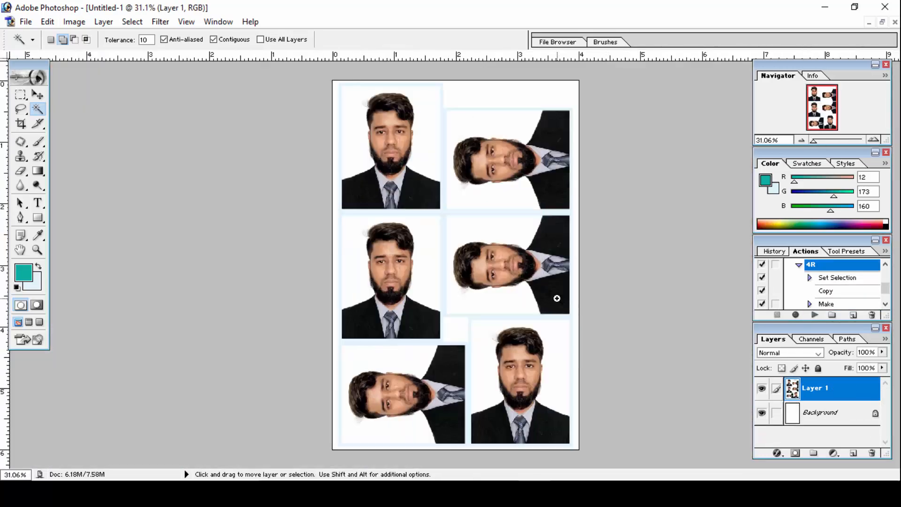
Close the generated 4R page without saving and close the source portrait.
key("ctrl+w")
key("n")
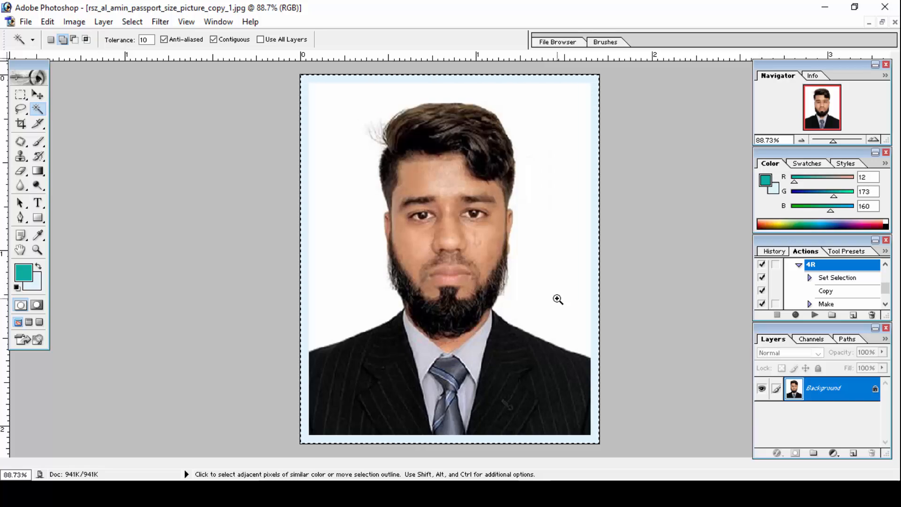
key("ctrl+w")
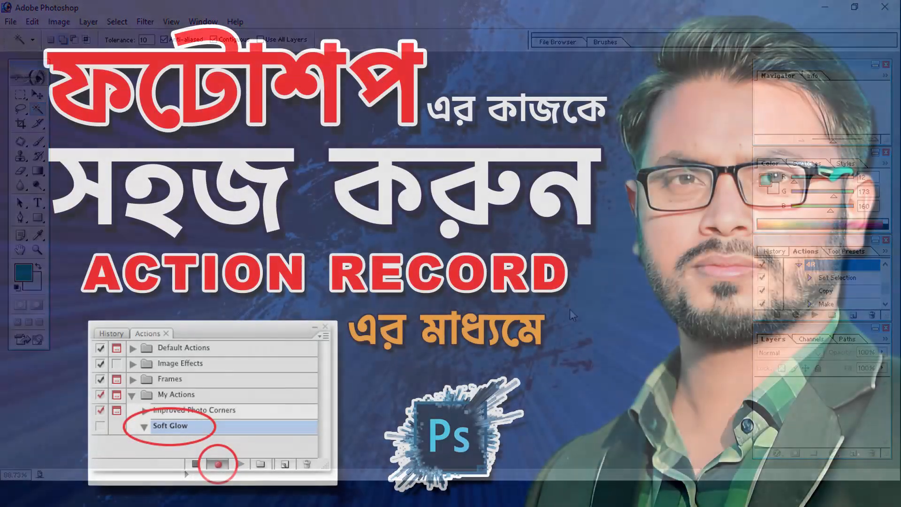